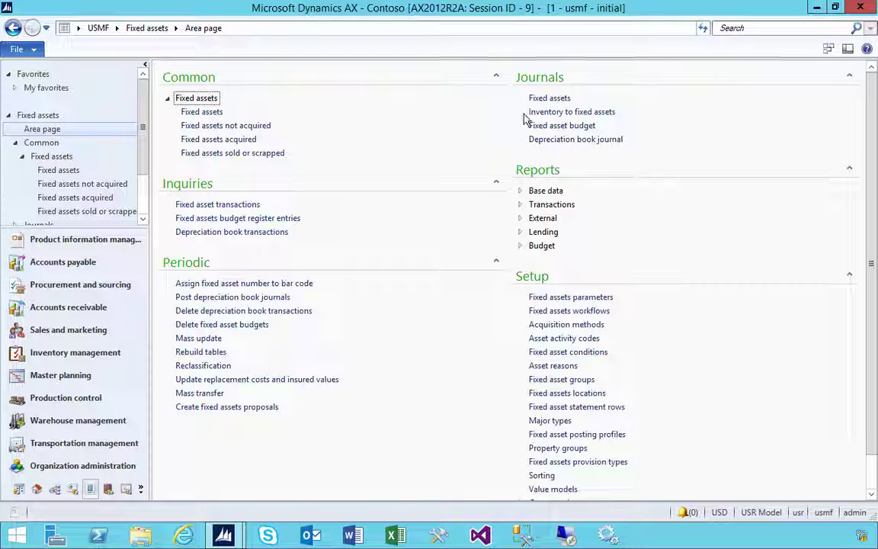
Create fixed asset MACH-000013 named X400 in the MACH group and save it
{"action": "left_click", "coordinate": [198, 112]}
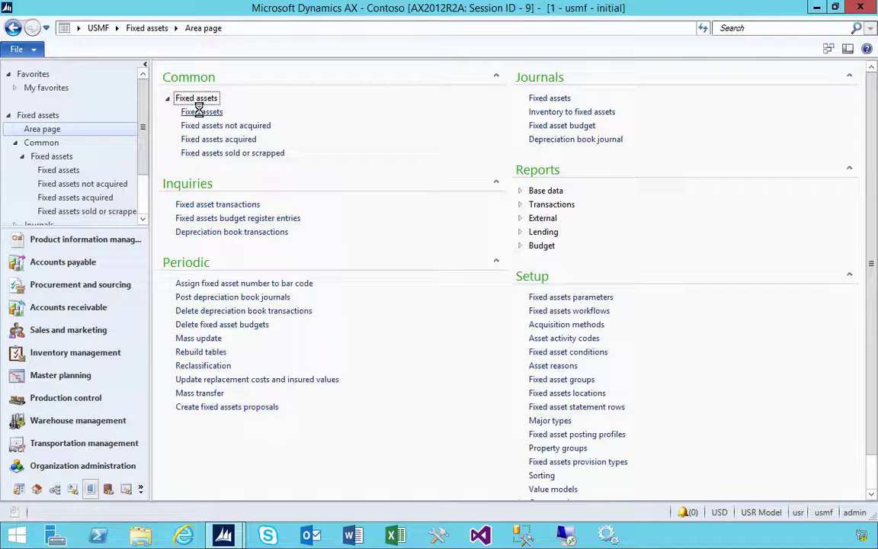
{"action": "left_click", "coordinate": [16, 80]}
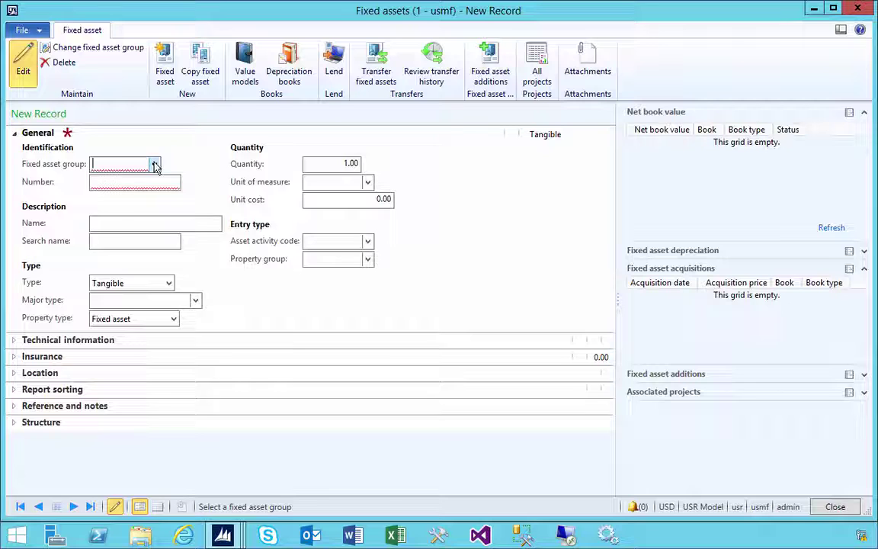
{"action": "left_click", "coordinate": [154, 163]}
{"action": "left_click", "coordinate": [120, 254]}
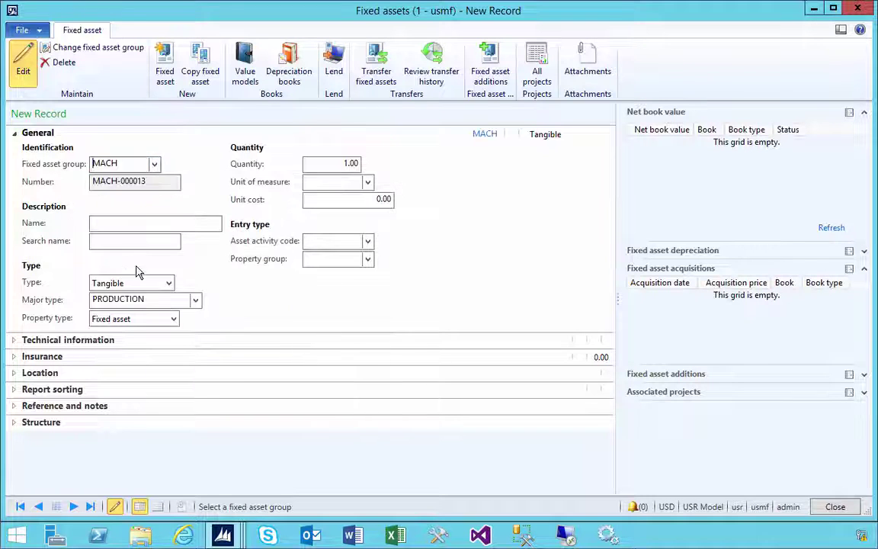
{"action": "left_click", "coordinate": [144, 228]}
{"action": "type", "text": "X400"}
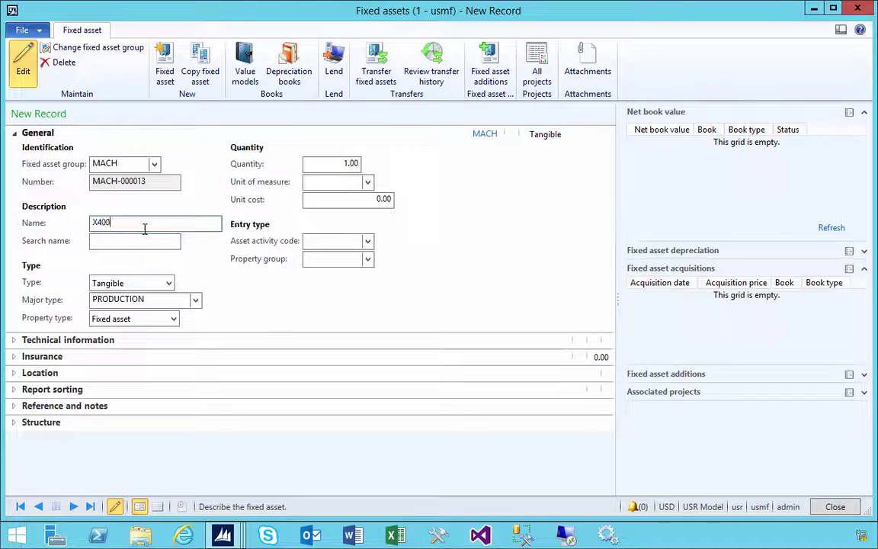
{"action": "key", "text": "Tab"}
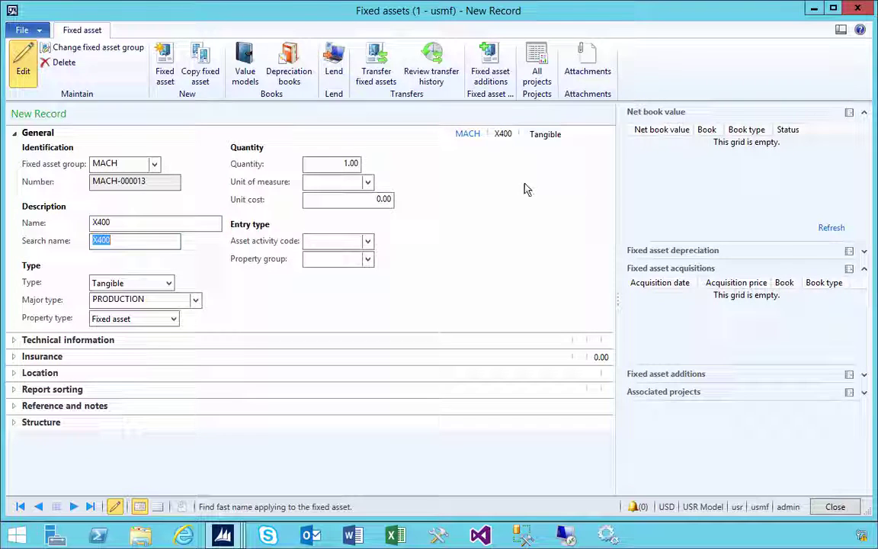
{"action": "key", "text": "ctrl+s"}
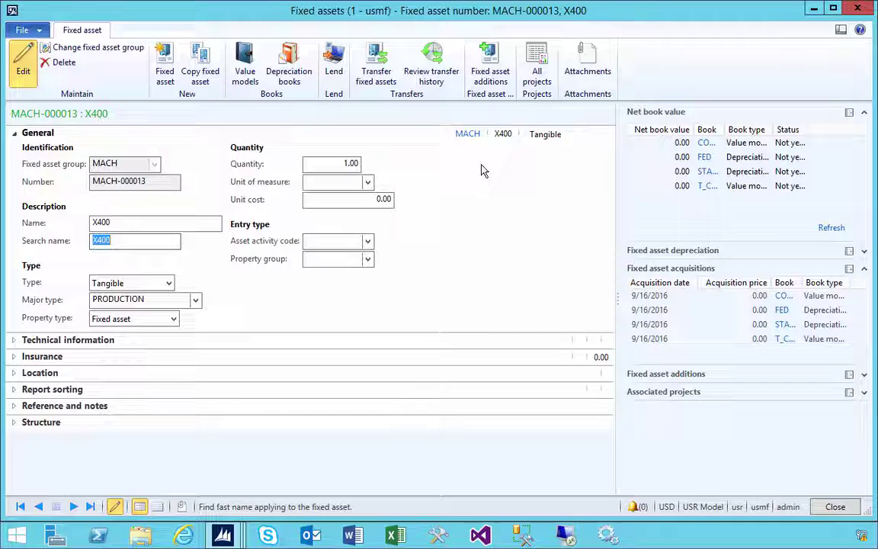
Open the Released products list filtered to items X800 through X810
{"action": "mouse_move", "coordinate": [222, 536]}
{"action": "left_click", "coordinate": [63, 477]}
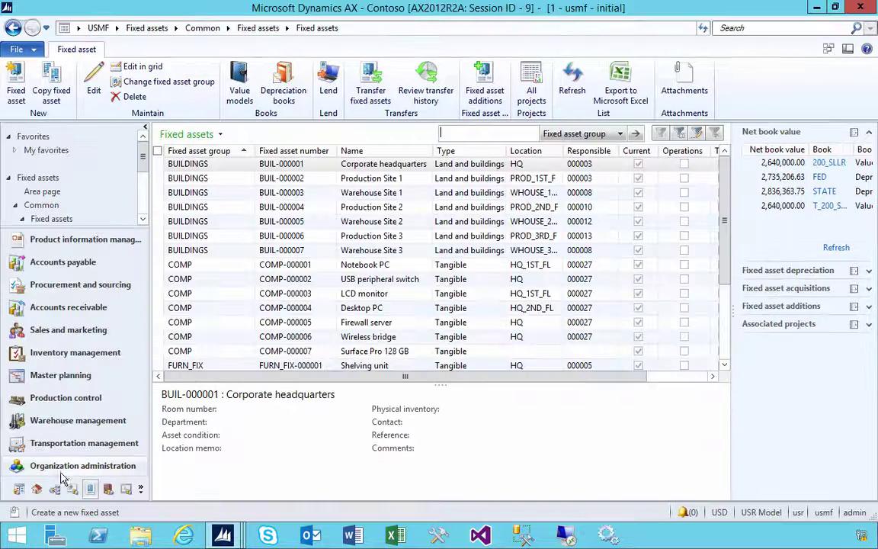
{"action": "left_click", "coordinate": [98, 242]}
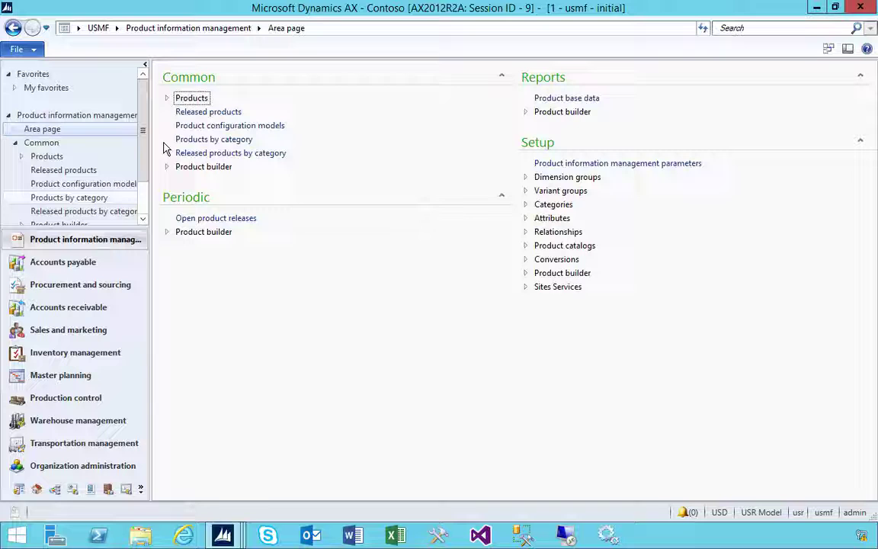
{"action": "left_click", "coordinate": [183, 112]}
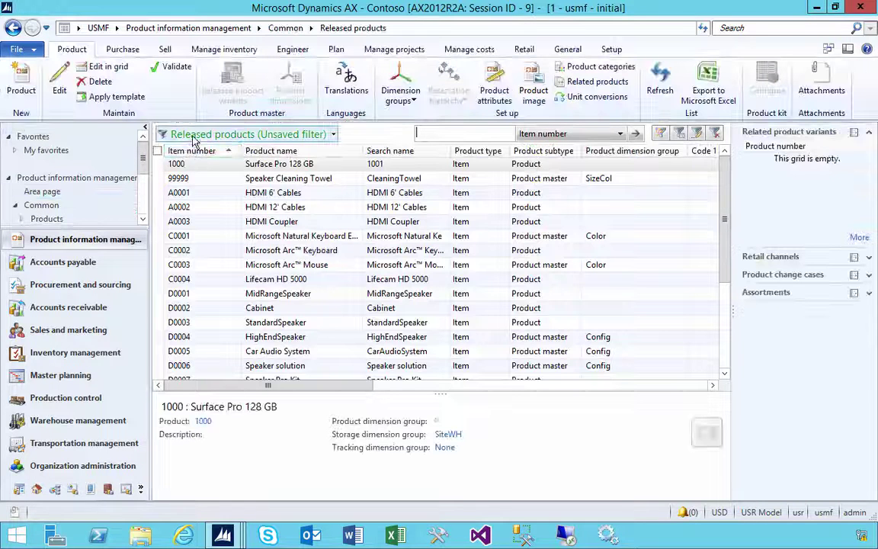
{"action": "left_click", "coordinate": [190, 134]}
{"action": "left_click", "coordinate": [196, 194]}
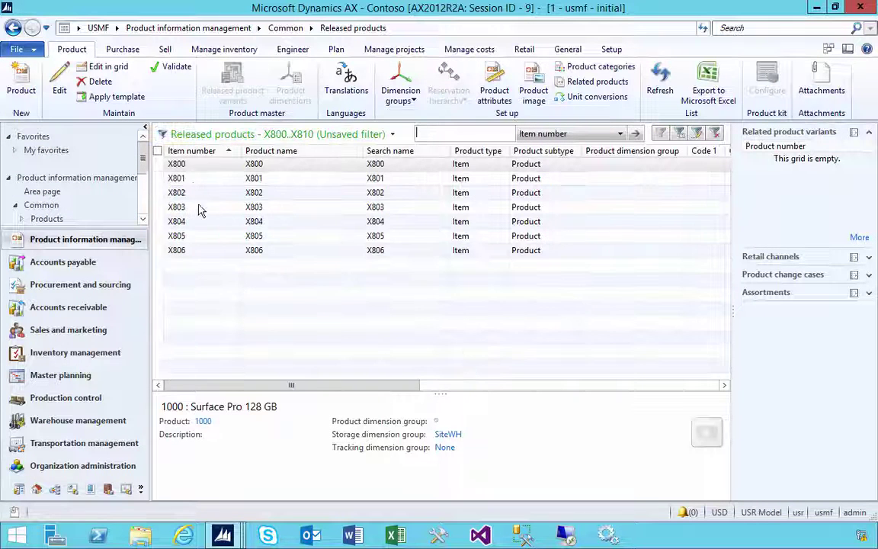
Check item X800's on-hand stock per warehouse, including XD, then close it
{"action": "double_click", "coordinate": [189, 166]}
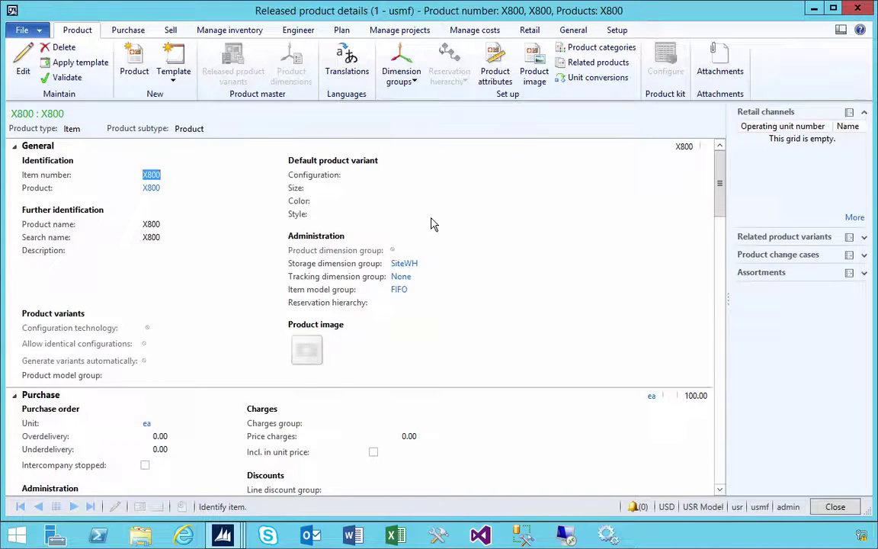
{"action": "left_click", "coordinate": [230, 29]}
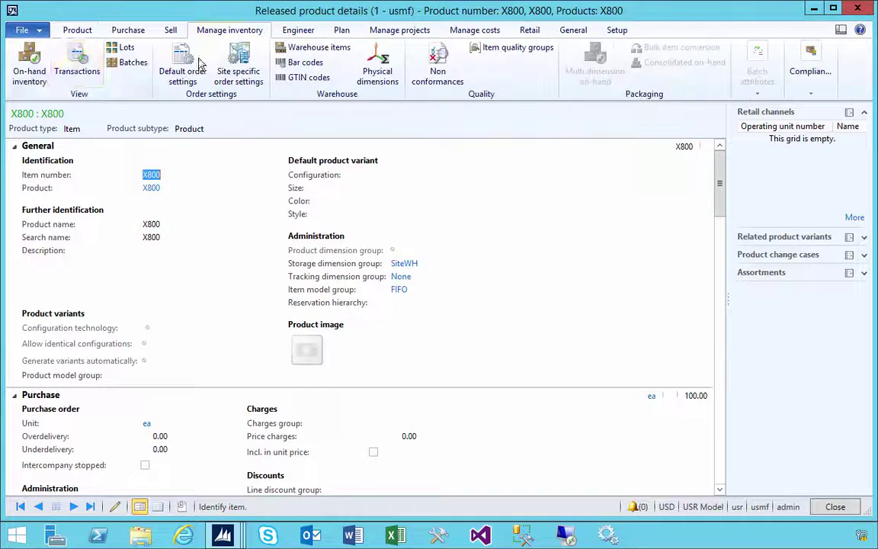
{"action": "left_click", "coordinate": [29, 70]}
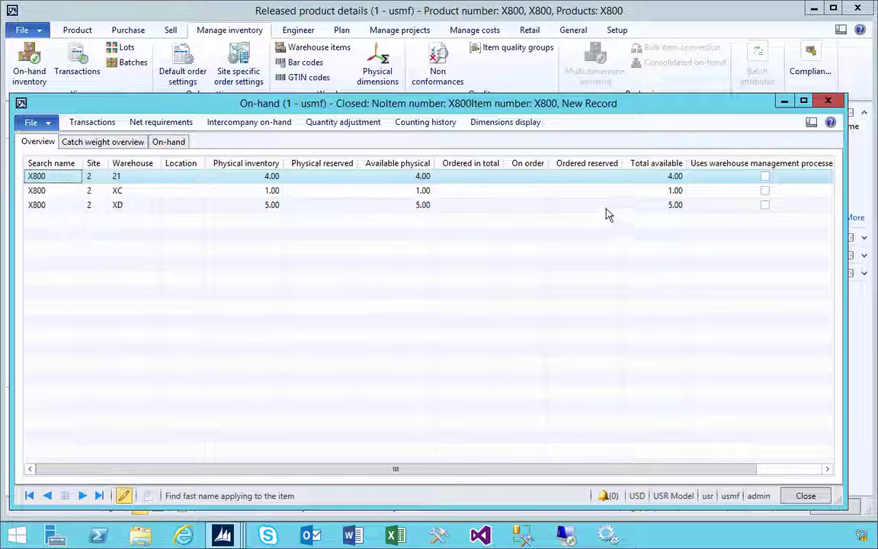
{"action": "left_click", "coordinate": [675, 207]}
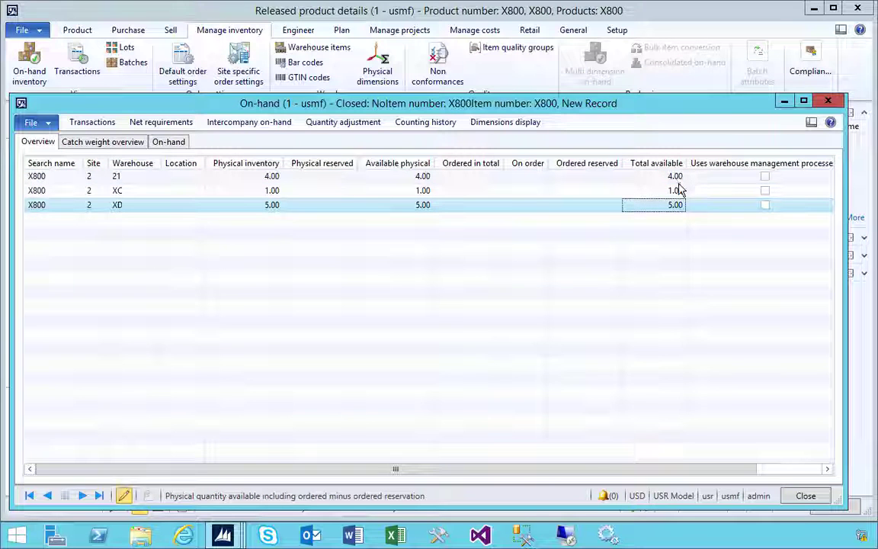
{"action": "left_click", "coordinate": [827, 102]}
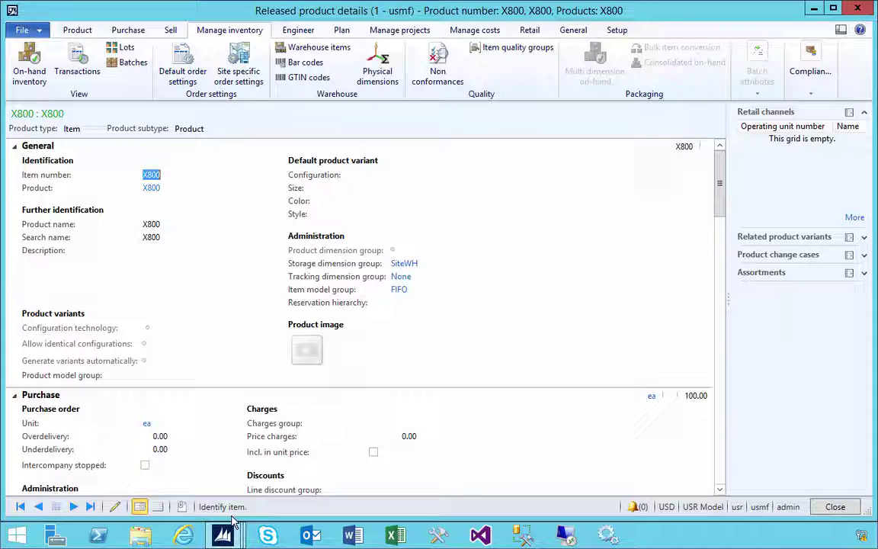
{"action": "left_click", "coordinate": [206, 471]}
{"action": "mouse_move", "coordinate": [225, 537]}
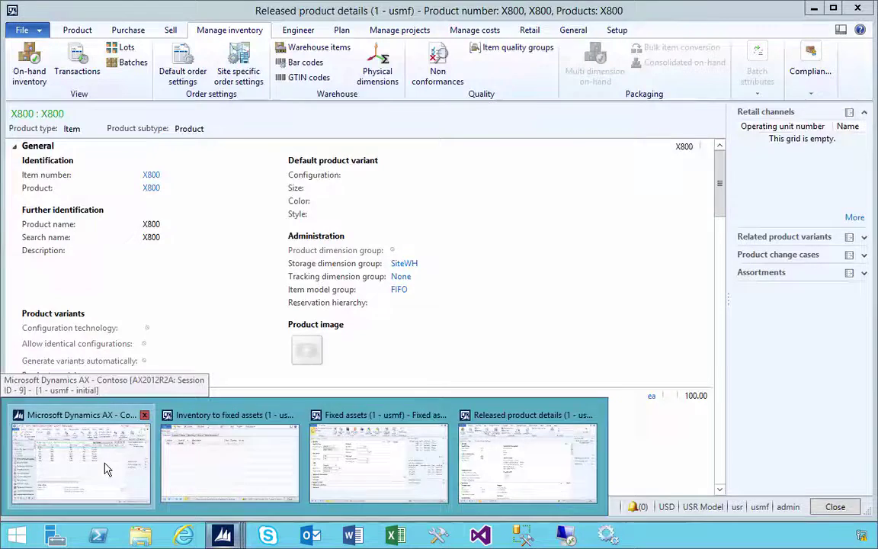
{"action": "left_click", "coordinate": [107, 469]}
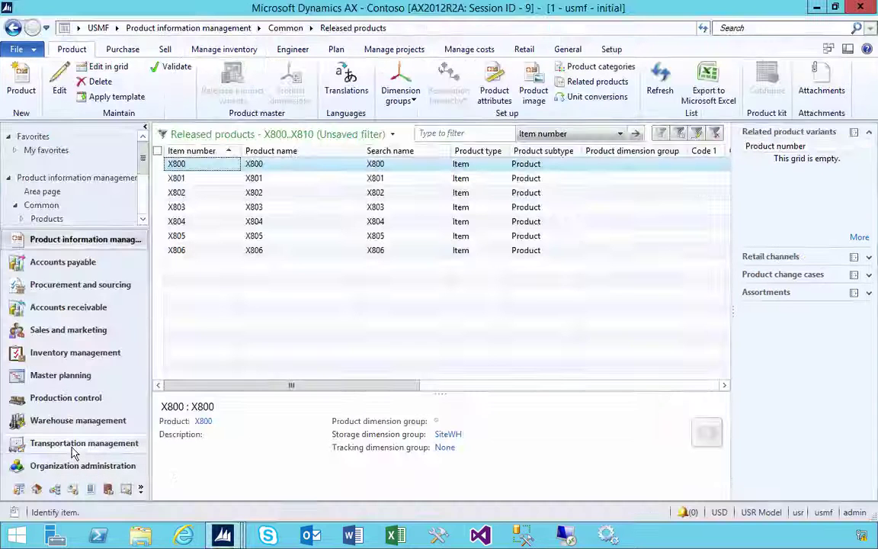
Create a new inventory-to-fixed-assets journal 00491 with journal name FA and open its lines
{"action": "left_click", "coordinate": [90, 489]}
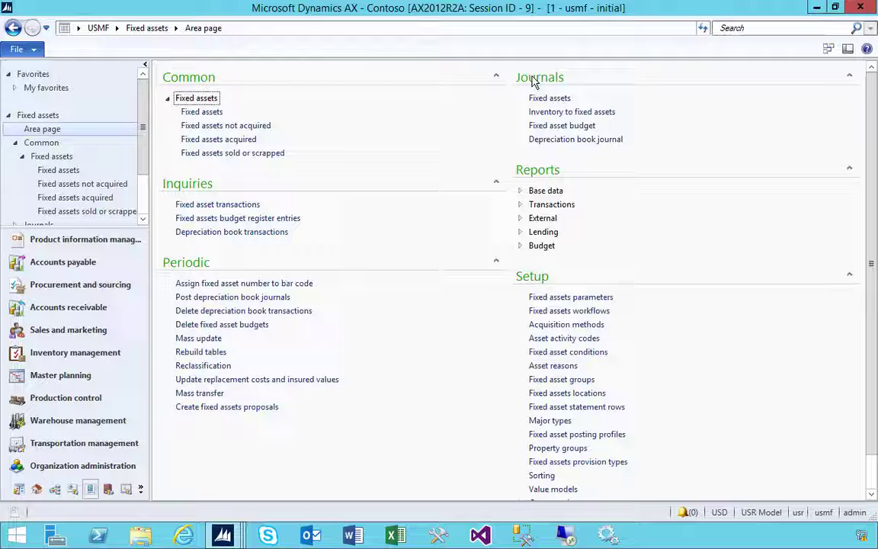
{"action": "left_click", "coordinate": [535, 112]}
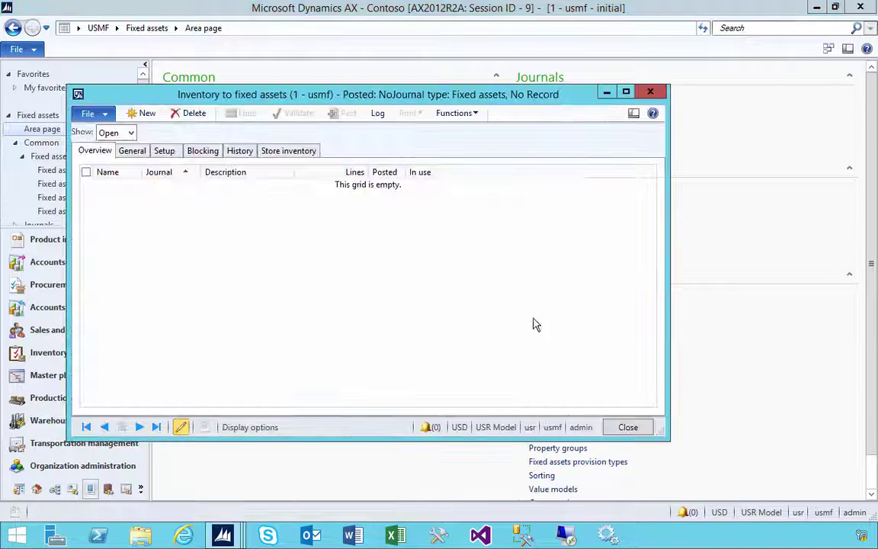
{"action": "left_click", "coordinate": [145, 113]}
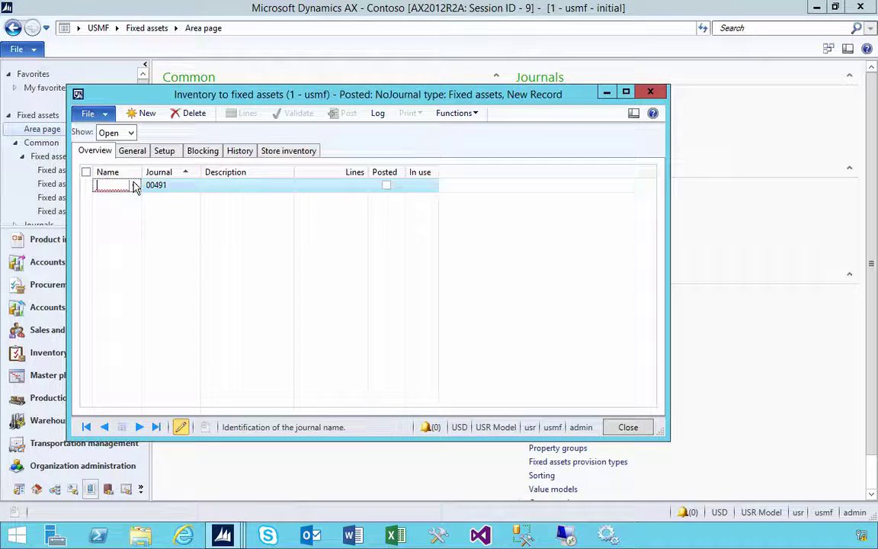
{"action": "left_click", "coordinate": [134, 185]}
{"action": "left_click", "coordinate": [133, 215]}
{"action": "left_click", "coordinate": [244, 112]}
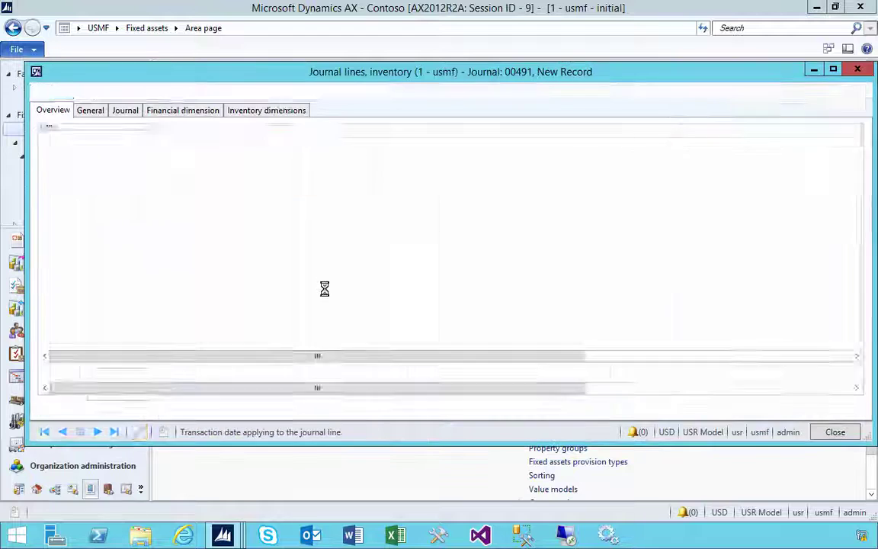
Add a journal line for item X800
{"action": "left_click", "coordinate": [367, 135]}
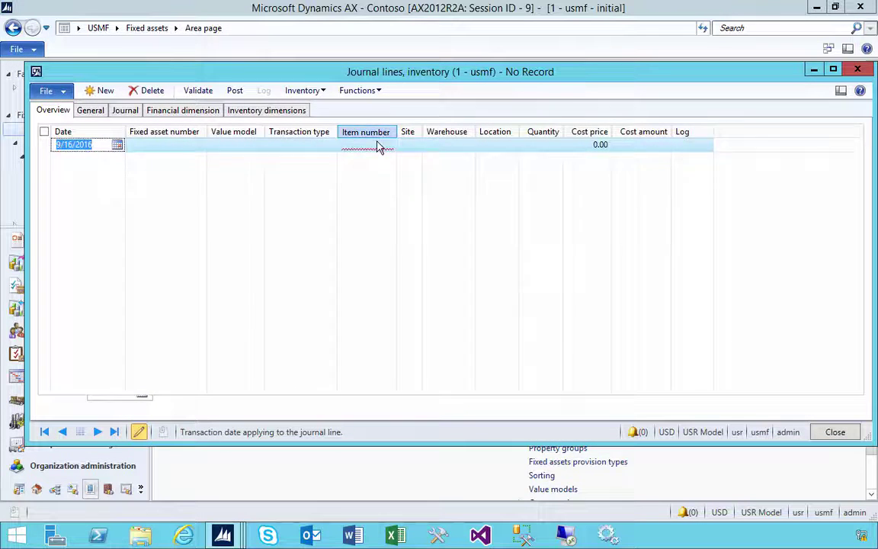
{"action": "left_click", "coordinate": [99, 90]}
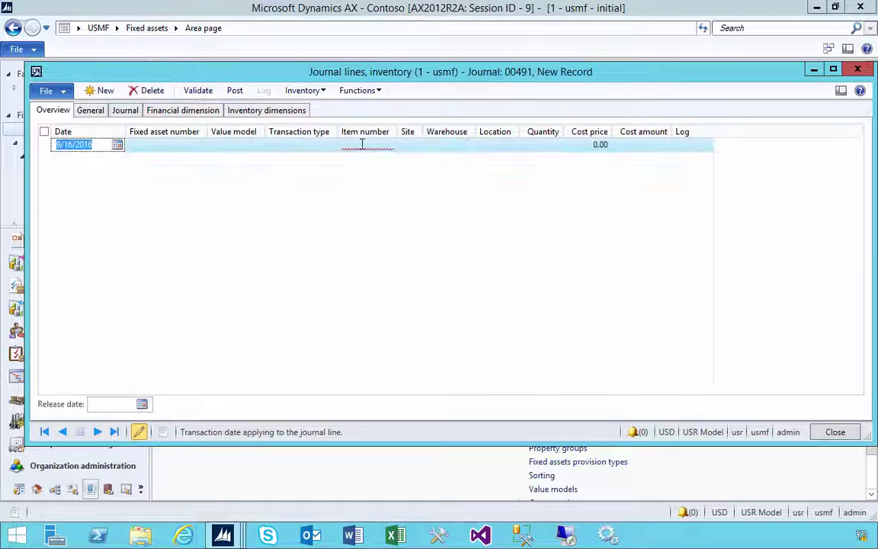
{"action": "left_click", "coordinate": [363, 145]}
{"action": "type", "text": "X800"}
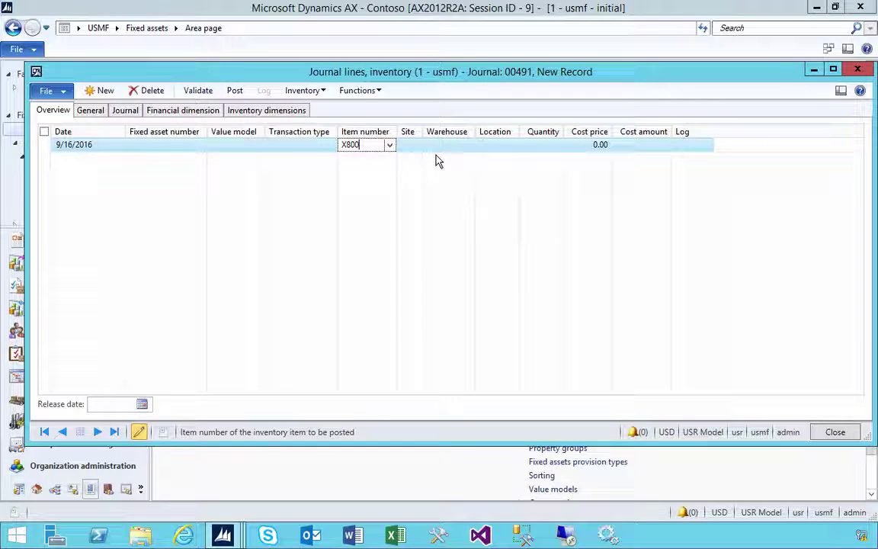
{"action": "key", "text": "Tab"}
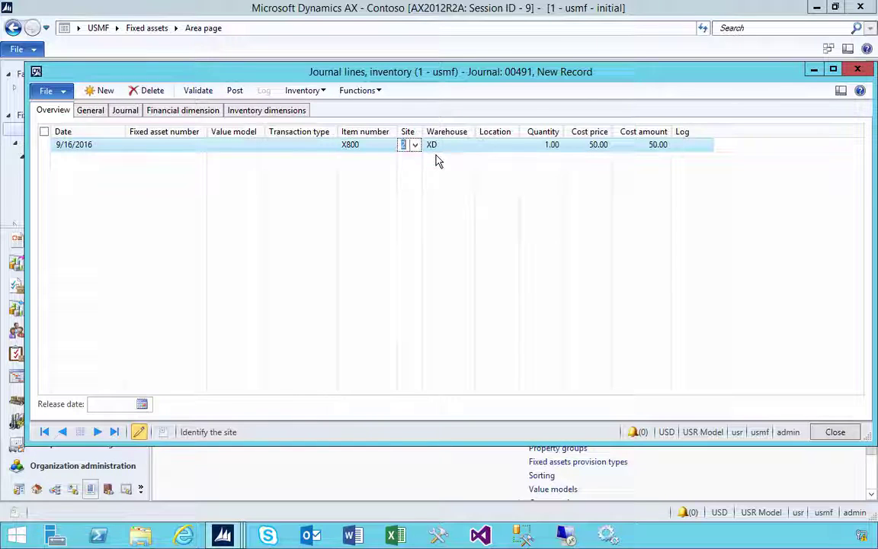
{"action": "left_click", "coordinate": [534, 145]}
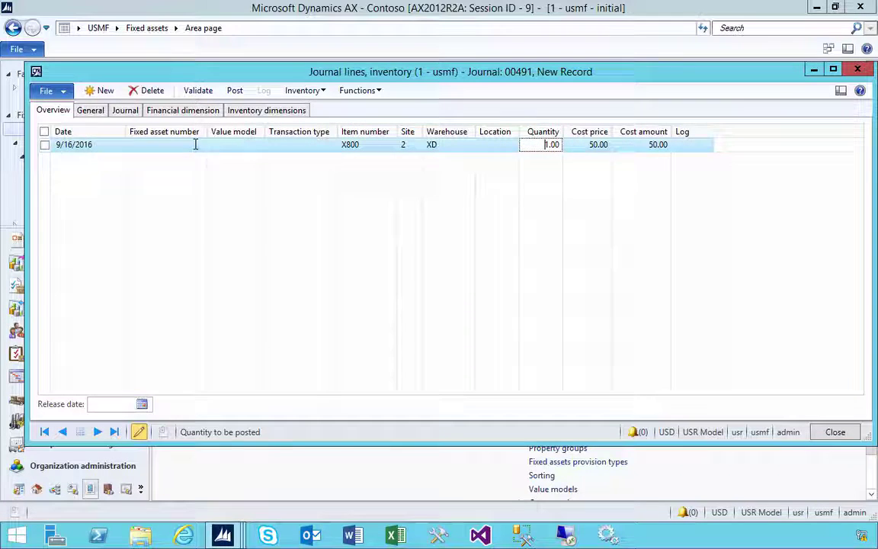
Assign fixed asset MACH-000013 (X400) to the X800 line
{"action": "left_click", "coordinate": [198, 145]}
{"action": "left_click", "coordinate": [200, 145]}
{"action": "scroll", "coordinate": [198, 229], "scroll_direction": "down", "scroll_amount": 9}
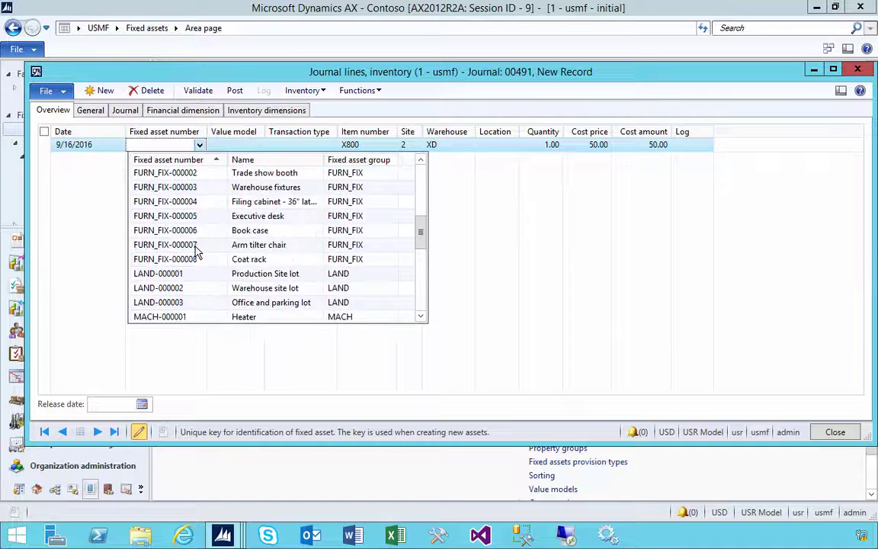
{"action": "scroll", "coordinate": [196, 251], "scroll_direction": "down", "scroll_amount": 3}
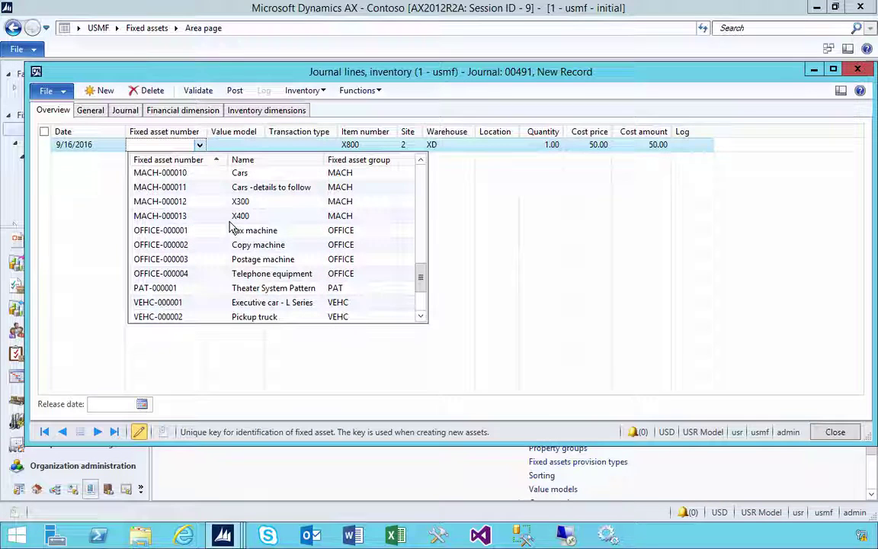
{"action": "left_click", "coordinate": [177, 217]}
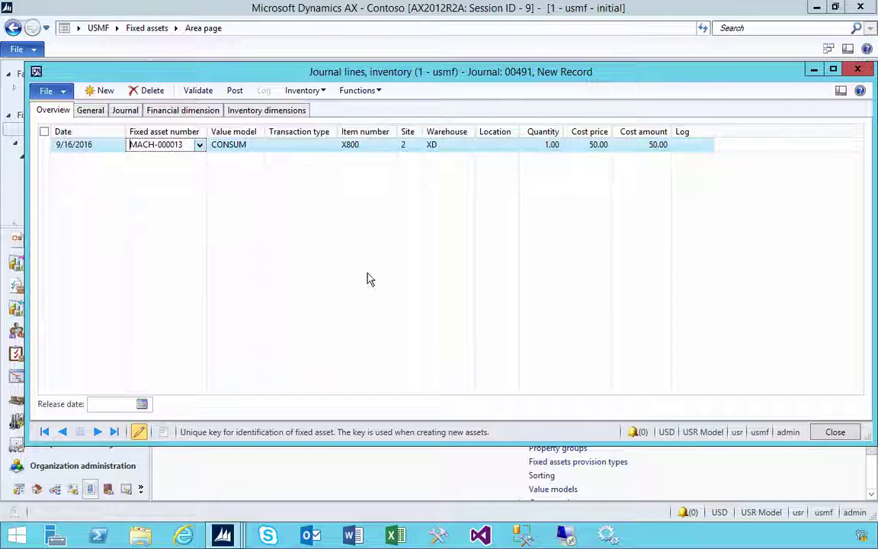
{"action": "left_click", "coordinate": [90, 144]}
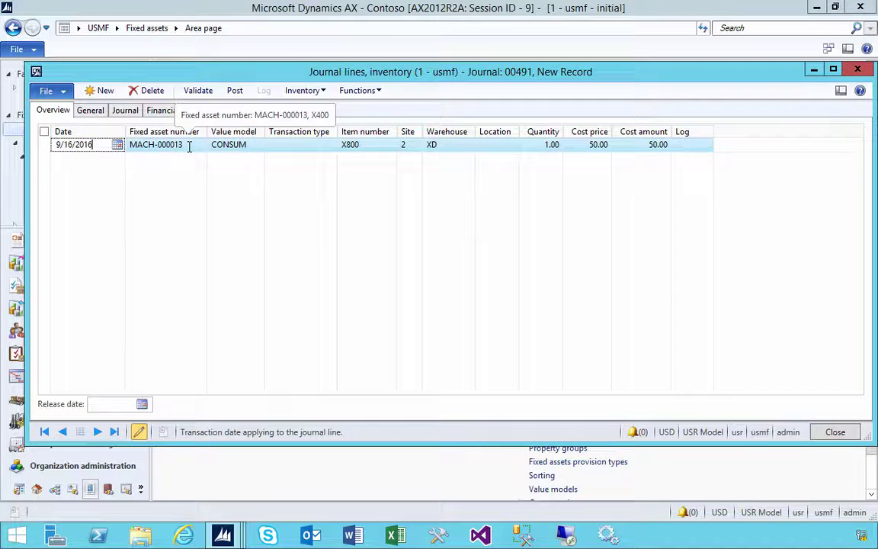
After posting fails for a missing transaction type, set the line's transaction type to Acquisition
{"action": "left_click", "coordinate": [232, 91]}
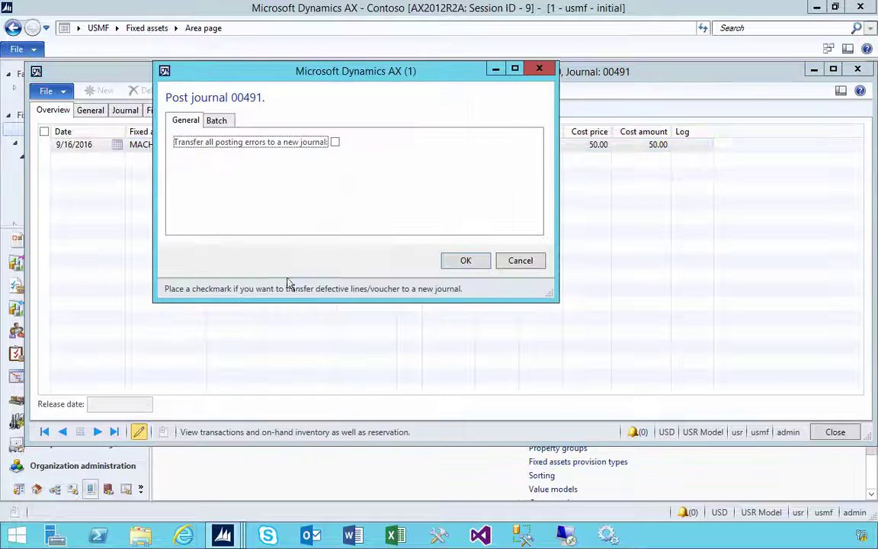
{"action": "left_click", "coordinate": [468, 263]}
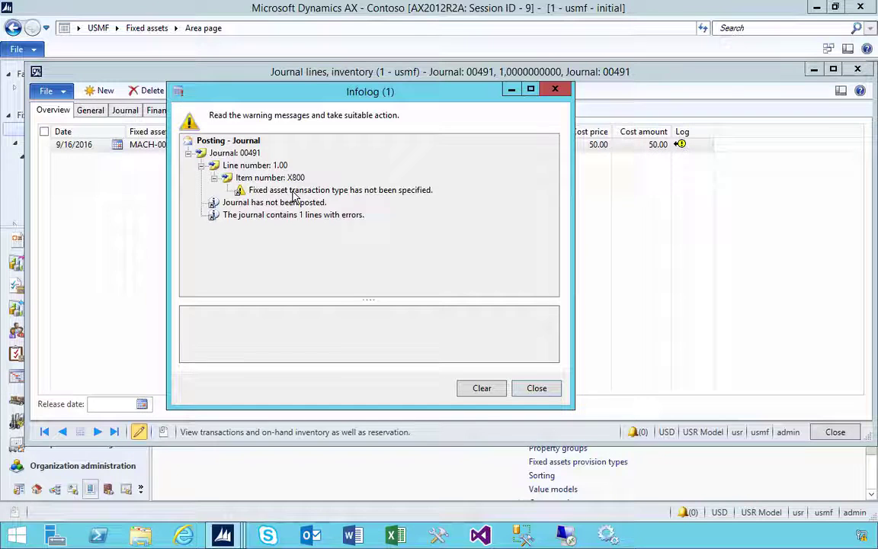
{"action": "left_click", "coordinate": [267, 189]}
{"action": "left_click", "coordinate": [536, 389]}
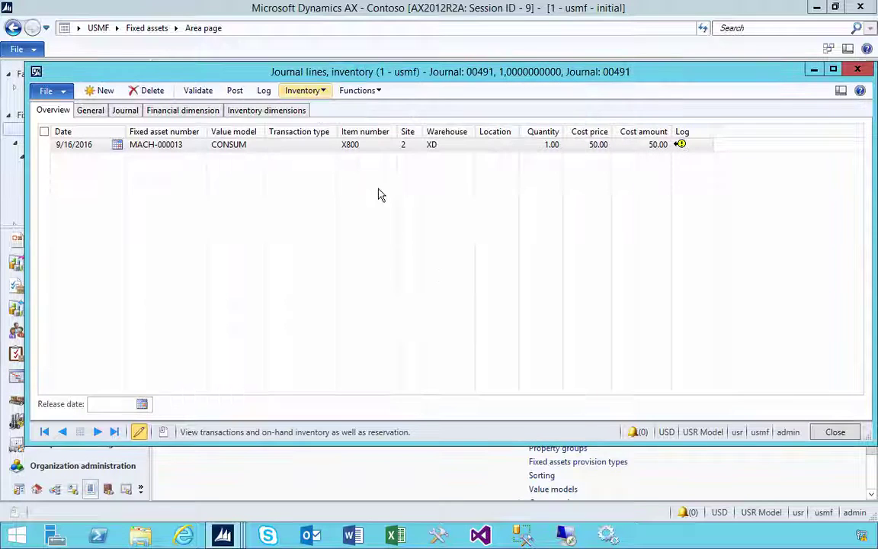
{"action": "left_click", "coordinate": [330, 146]}
{"action": "left_click", "coordinate": [331, 147]}
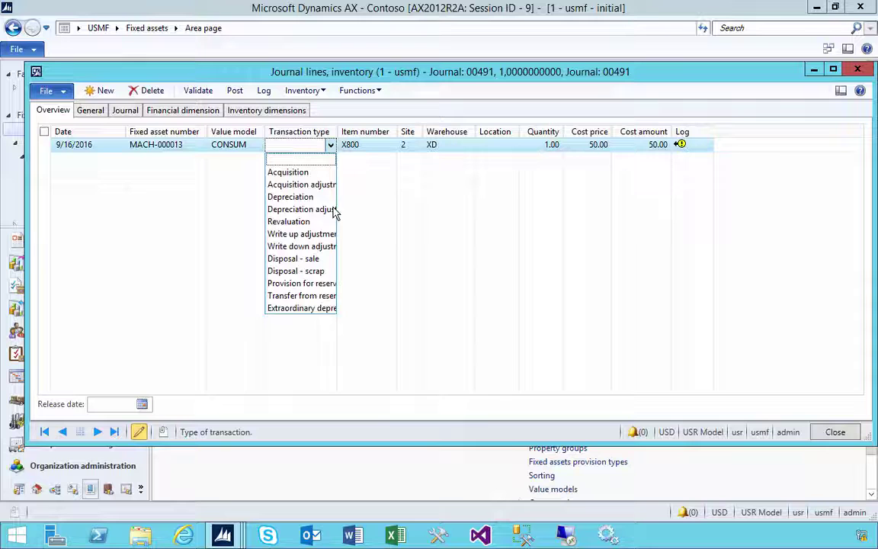
{"action": "left_click", "coordinate": [289, 172]}
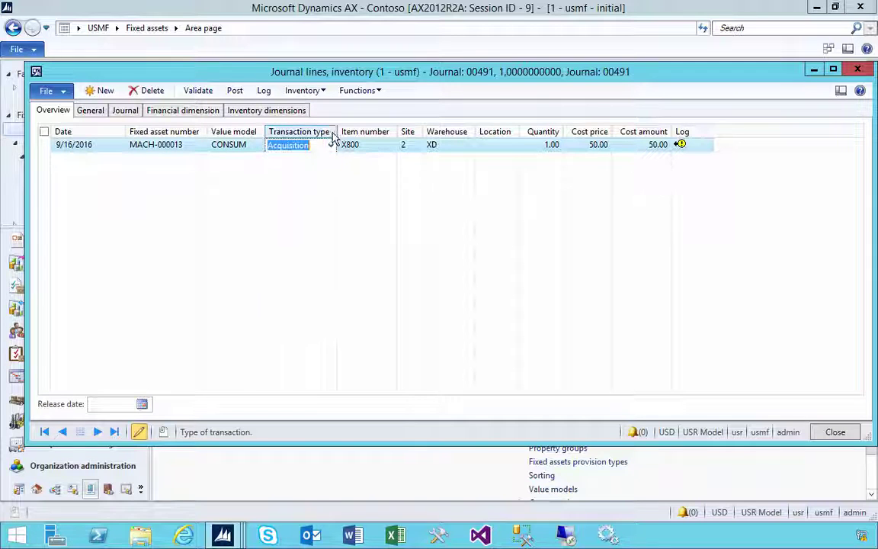
{"action": "left_click_drag", "start_coordinate": [334, 131], "coordinate": [358, 134]}
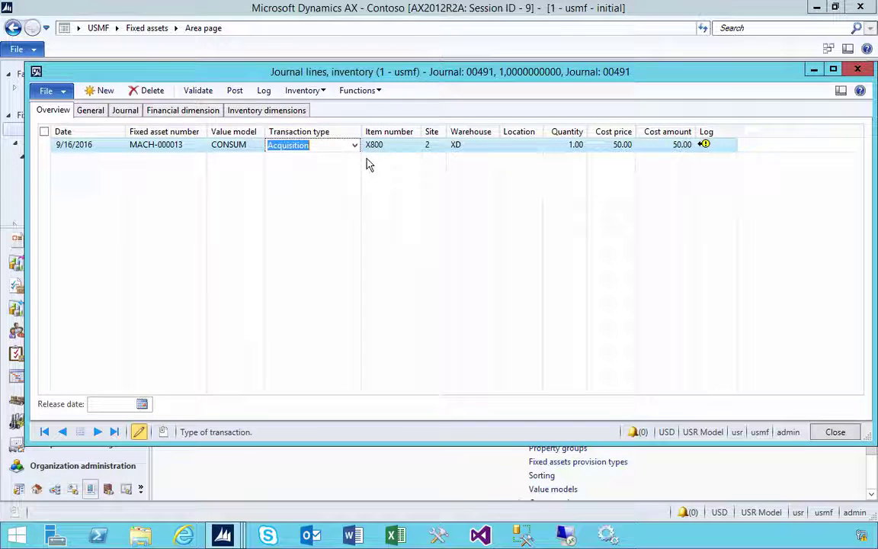
Post journal 00491 again and confirm it posted
{"action": "left_click", "coordinate": [234, 91]}
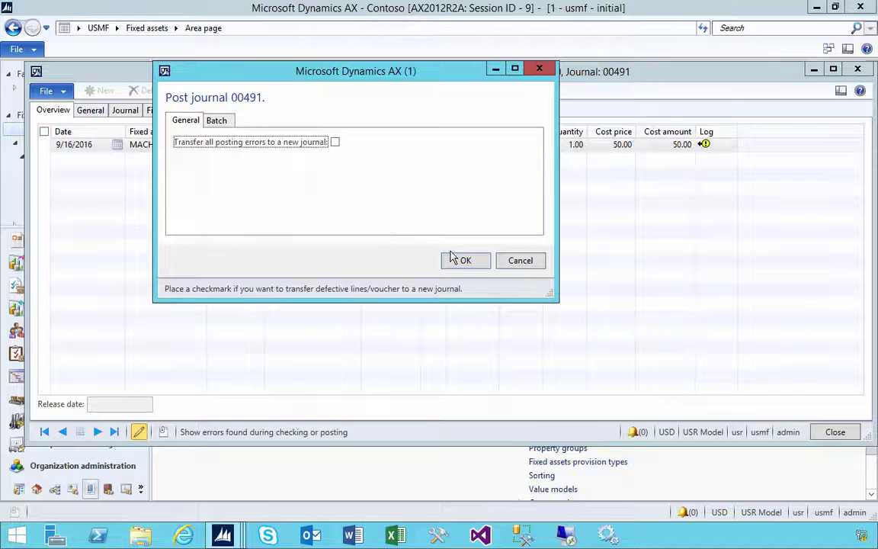
{"action": "left_click", "coordinate": [465, 259]}
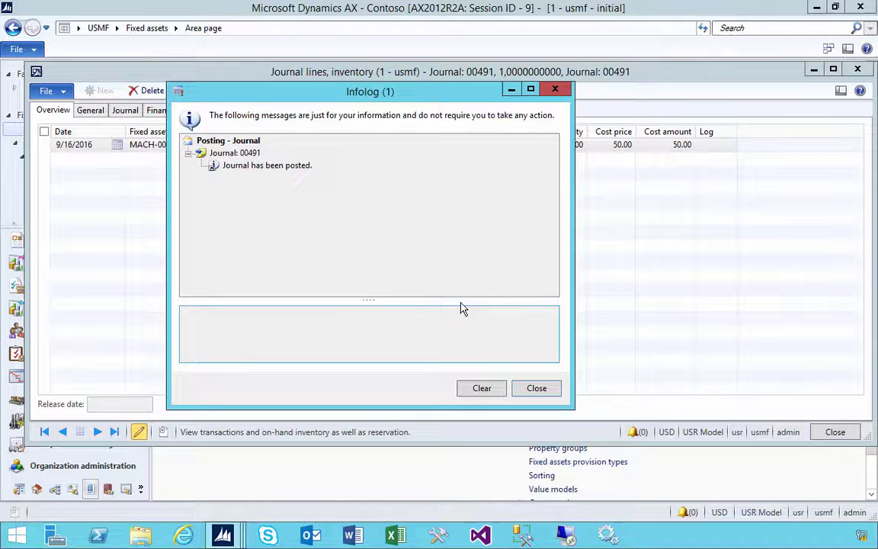
{"action": "left_click", "coordinate": [278, 165]}
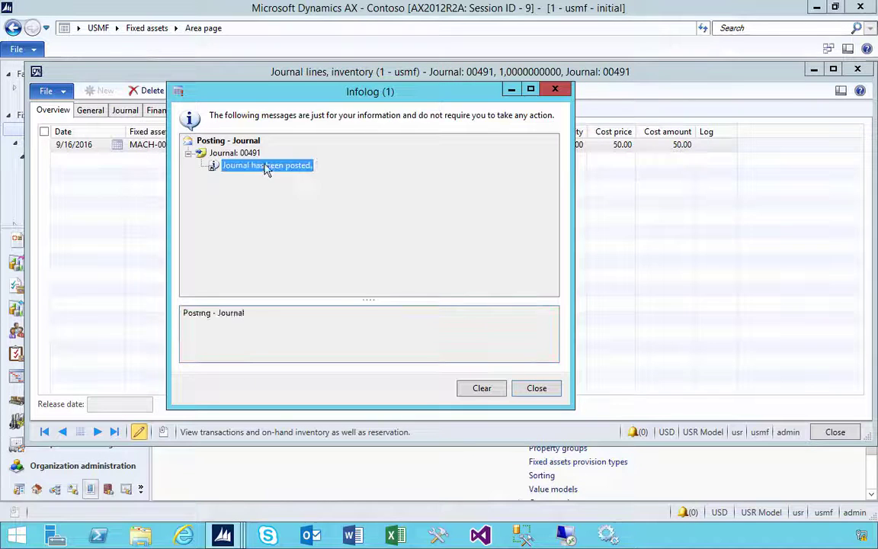
{"action": "left_click", "coordinate": [546, 385]}
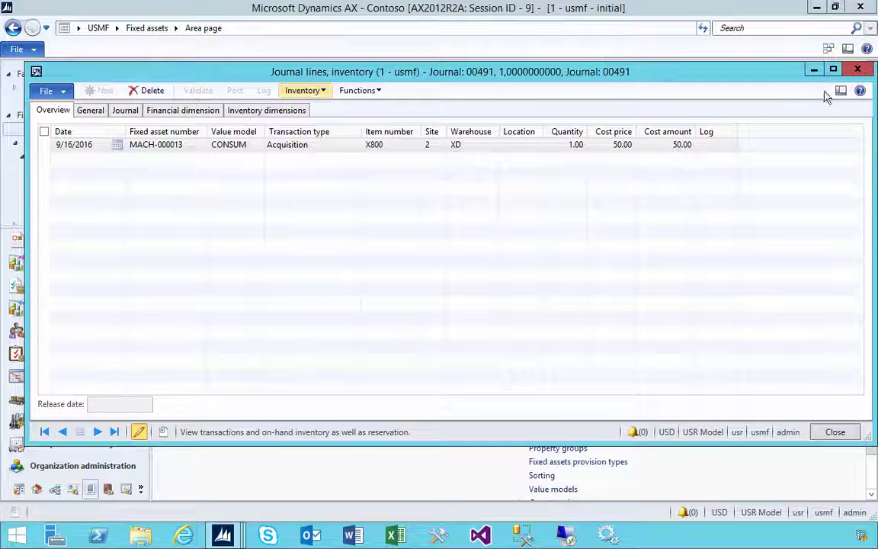
Open asset X400's value models and reposition the window
{"action": "left_click", "coordinate": [857, 69]}
{"action": "mouse_move", "coordinate": [223, 534]}
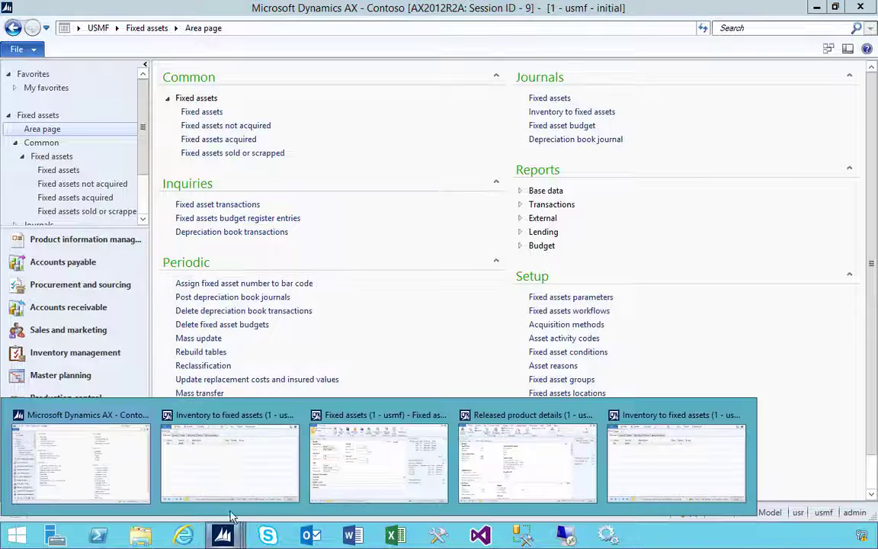
{"action": "left_click", "coordinate": [340, 462]}
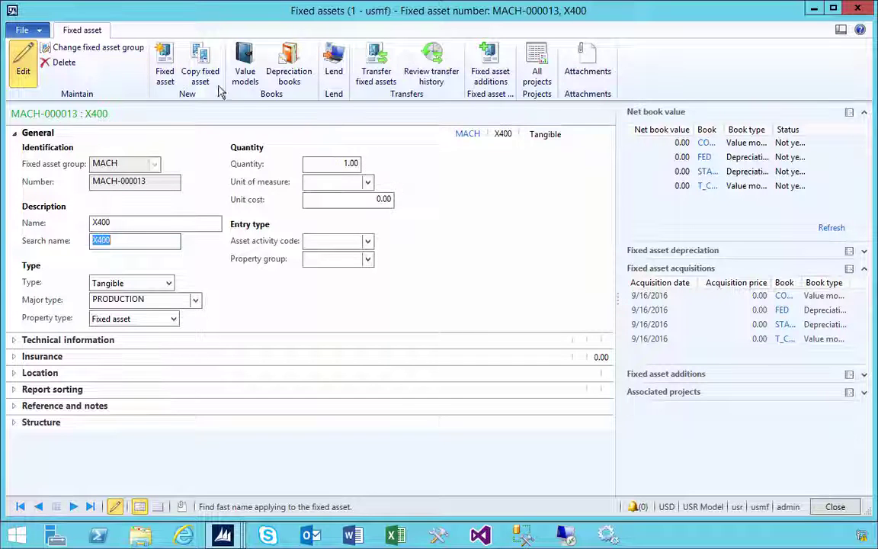
{"action": "left_click", "coordinate": [245, 67]}
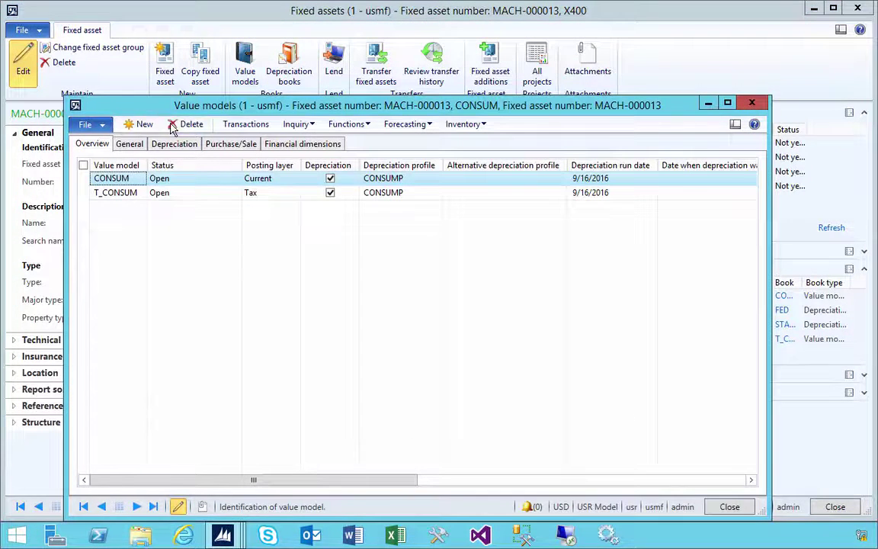
{"action": "left_click", "coordinate": [74, 106]}
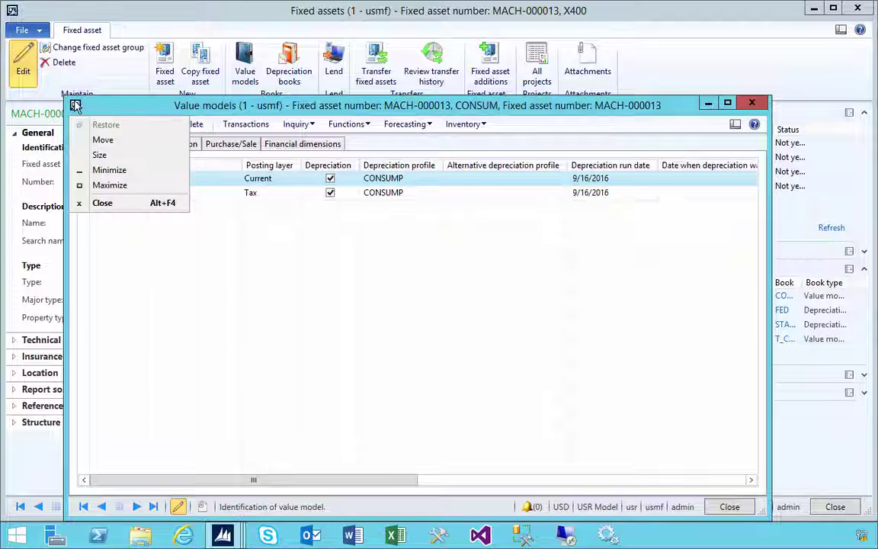
{"action": "left_click", "coordinate": [102, 140]}
{"action": "left_click", "coordinate": [183, 229]}
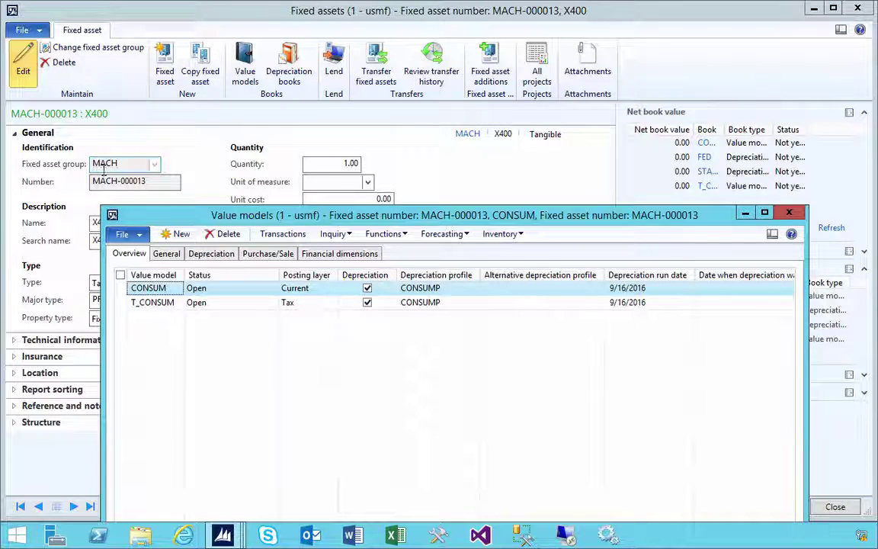
{"action": "left_click_drag", "start_coordinate": [263, 221], "coordinate": [191, 93]}
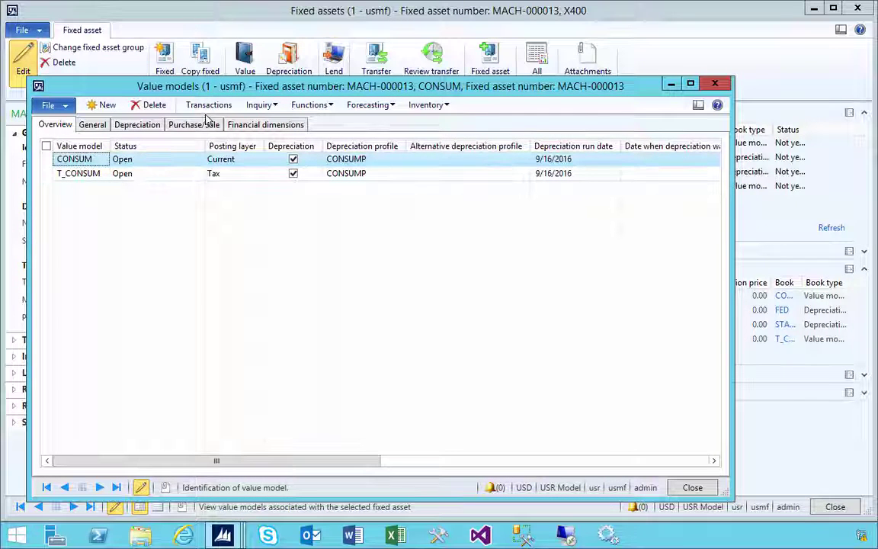
Check the CONSUM value model's 78.57 acquisition transaction, then close the transactions
{"action": "left_click", "coordinate": [216, 110]}
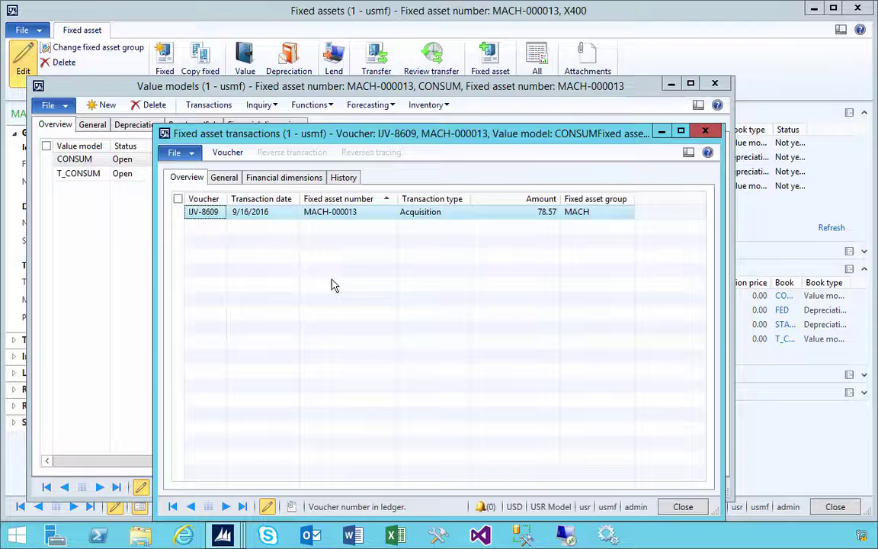
{"action": "left_click", "coordinate": [557, 211]}
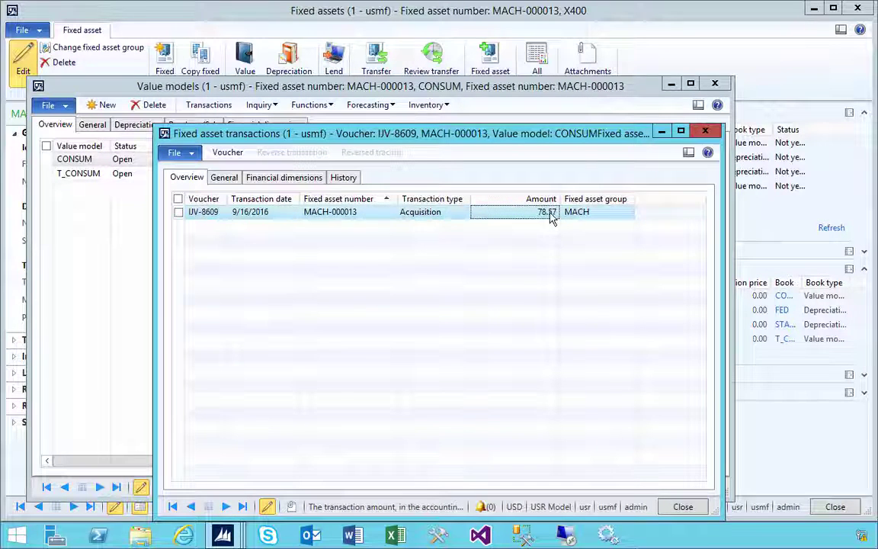
{"action": "mouse_move", "coordinate": [565, 219]}
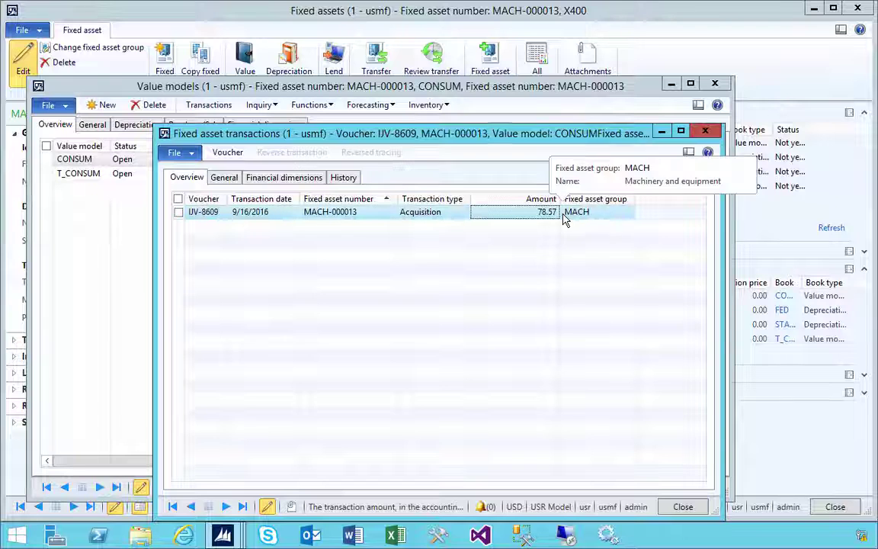
{"action": "left_click", "coordinate": [705, 133]}
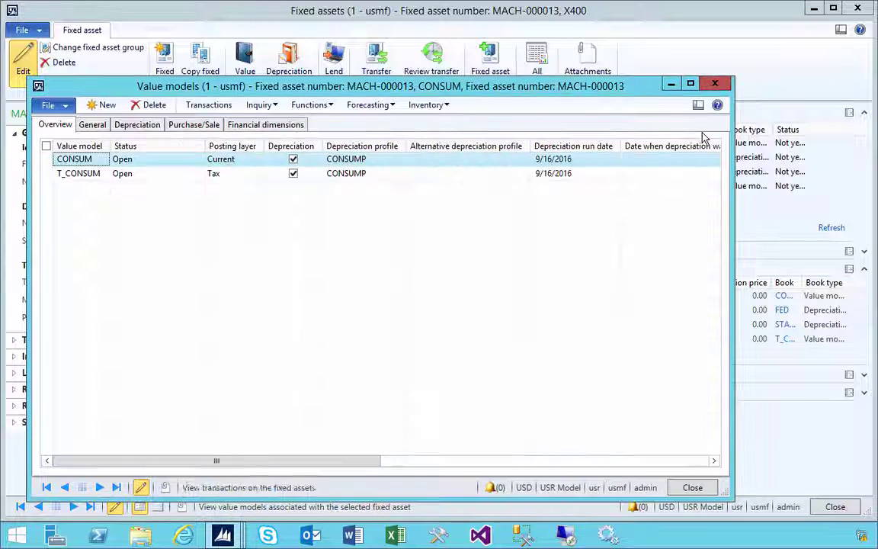
Review item X800's inventory transaction details, then close them
{"action": "mouse_move", "coordinate": [234, 537]}
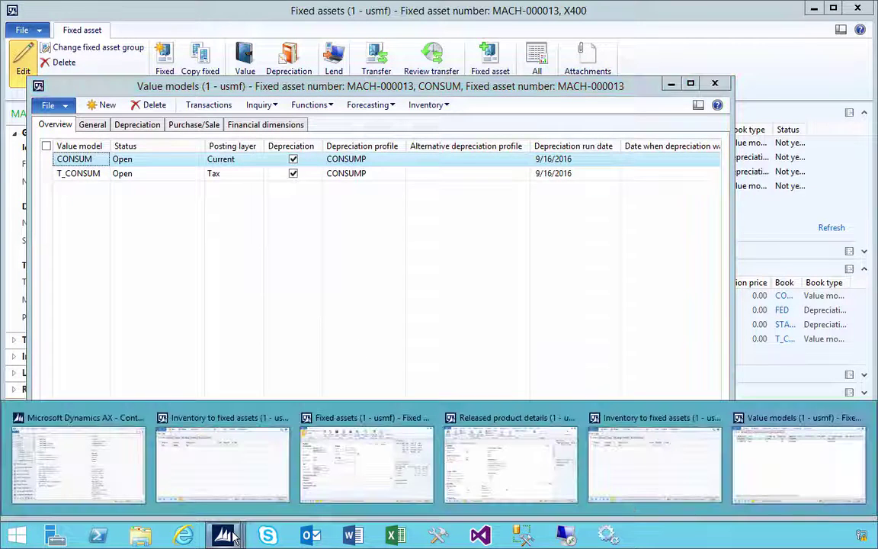
{"action": "left_click", "coordinate": [486, 464]}
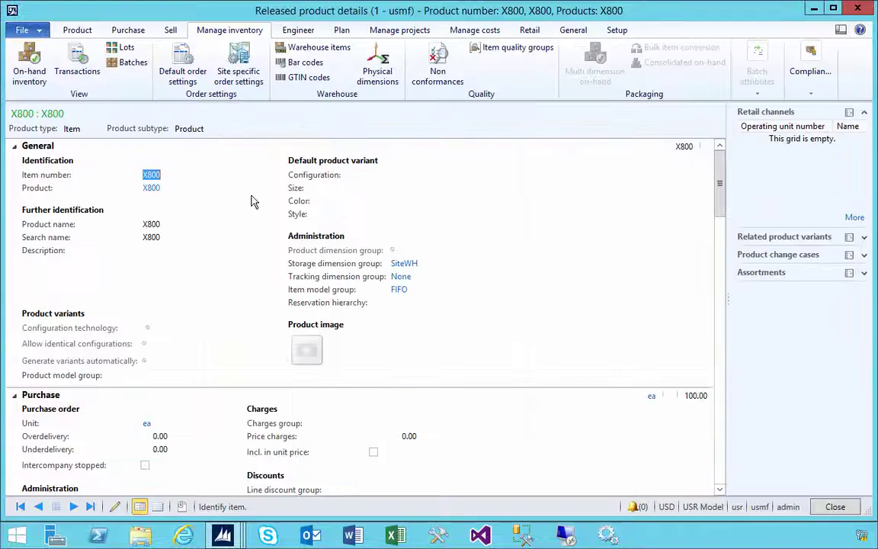
{"action": "left_click", "coordinate": [77, 65]}
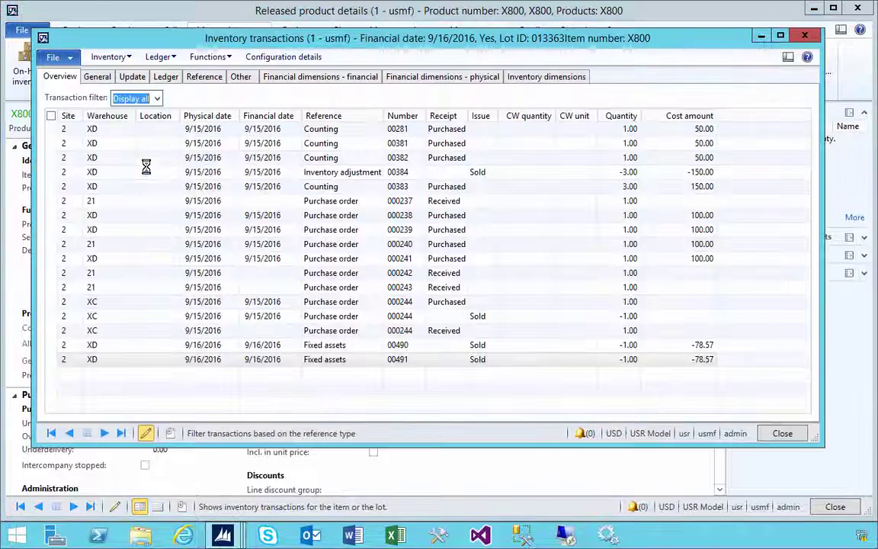
{"action": "left_click", "coordinate": [96, 76]}
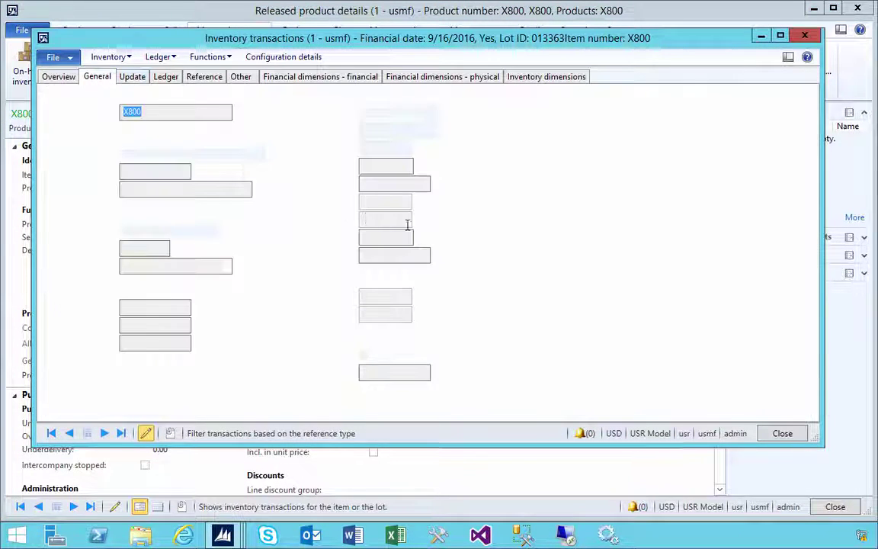
{"action": "left_click", "coordinate": [805, 37]}
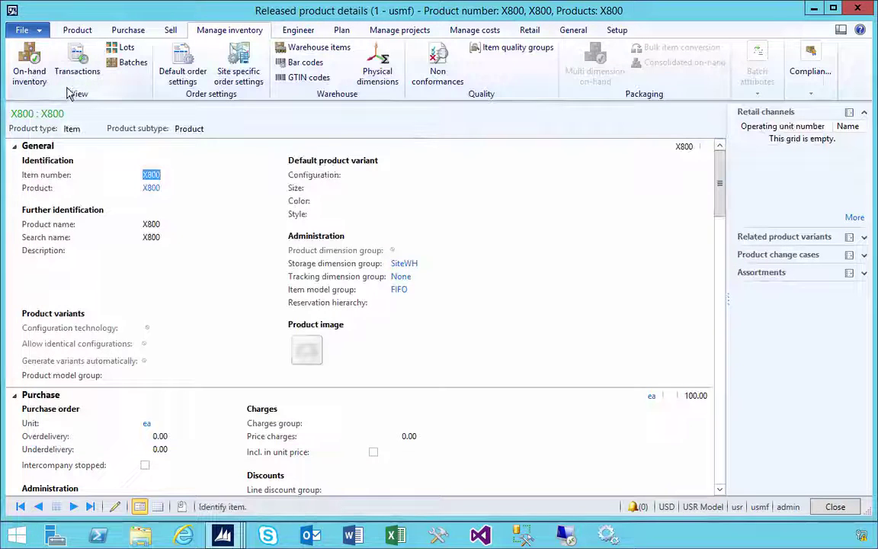
Open X800's on-hand inventory, check the 100.00 cost price, and return to the per-warehouse overview
{"action": "left_click", "coordinate": [29, 65]}
{"action": "left_click", "coordinate": [171, 145]}
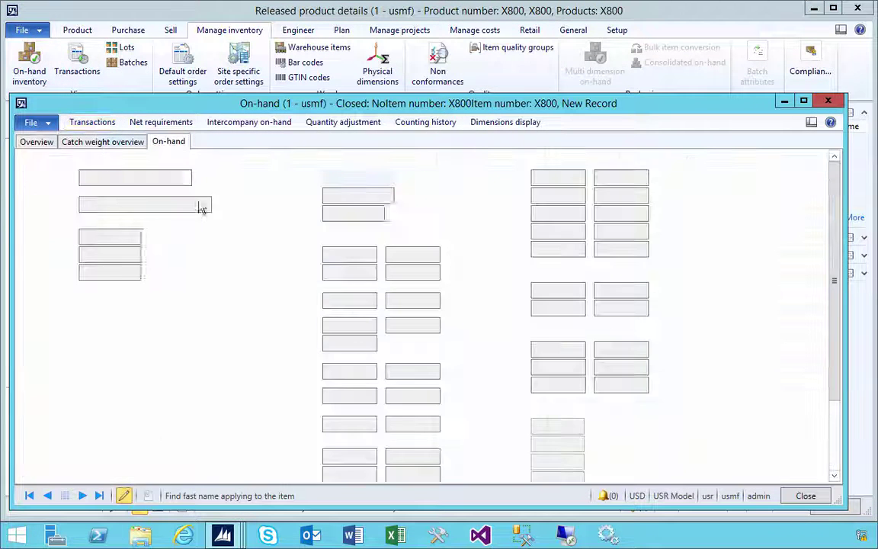
{"action": "left_click", "coordinate": [841, 407]}
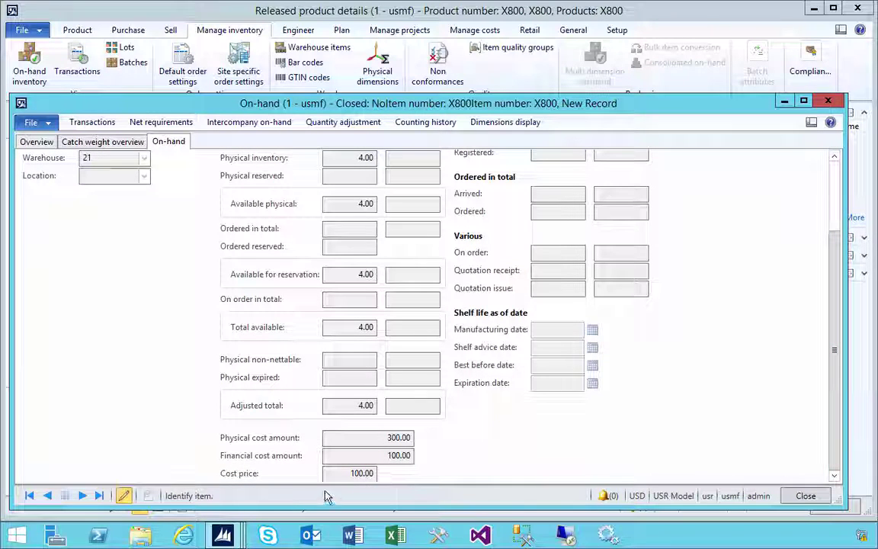
{"action": "left_click_drag", "start_coordinate": [344, 473], "coordinate": [418, 478]}
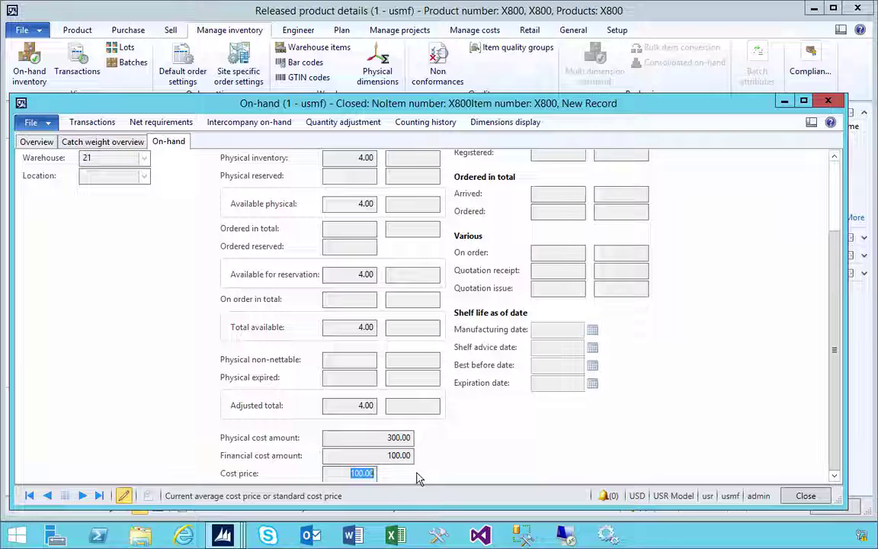
{"action": "left_click", "coordinate": [27, 141]}
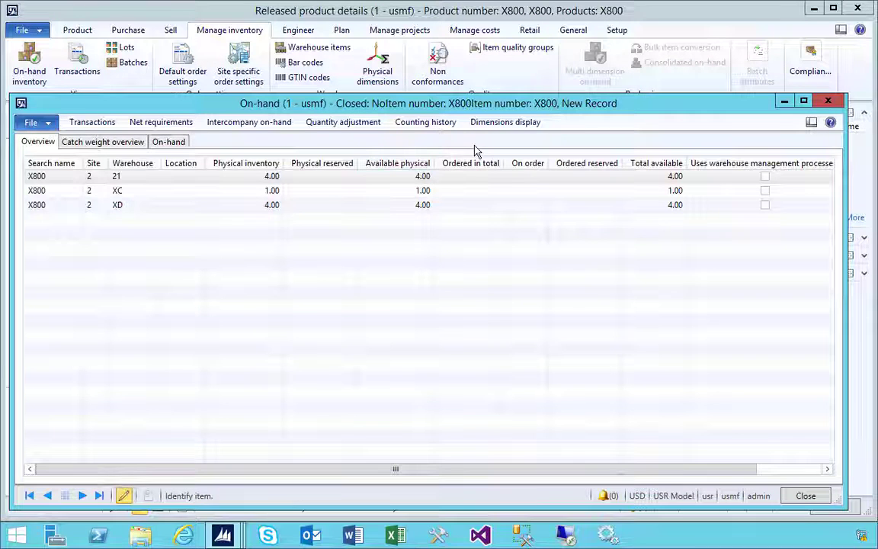
Set dimension display to Site only, removing Warehouse and Location, giving 9.00 units at site 2
{"action": "left_click", "coordinate": [504, 122]}
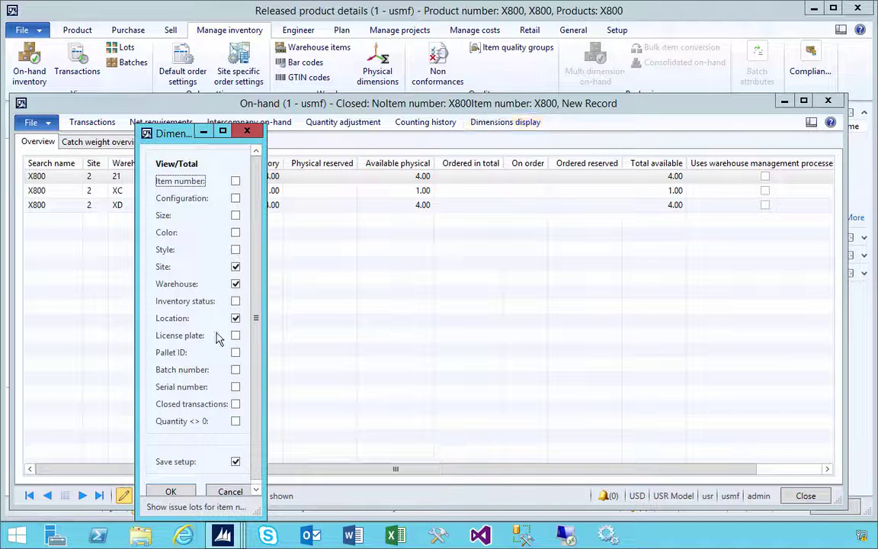
{"action": "left_click", "coordinate": [235, 319]}
{"action": "left_click", "coordinate": [236, 284]}
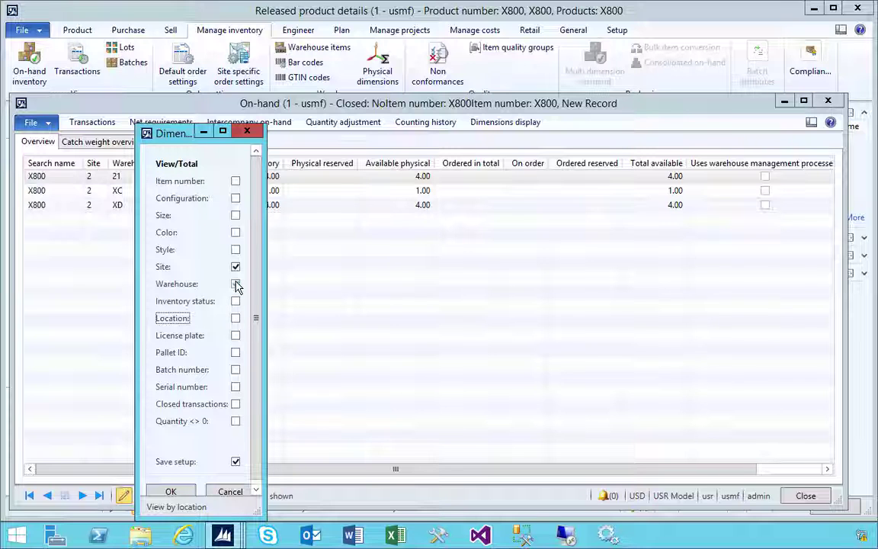
{"action": "left_click", "coordinate": [237, 285]}
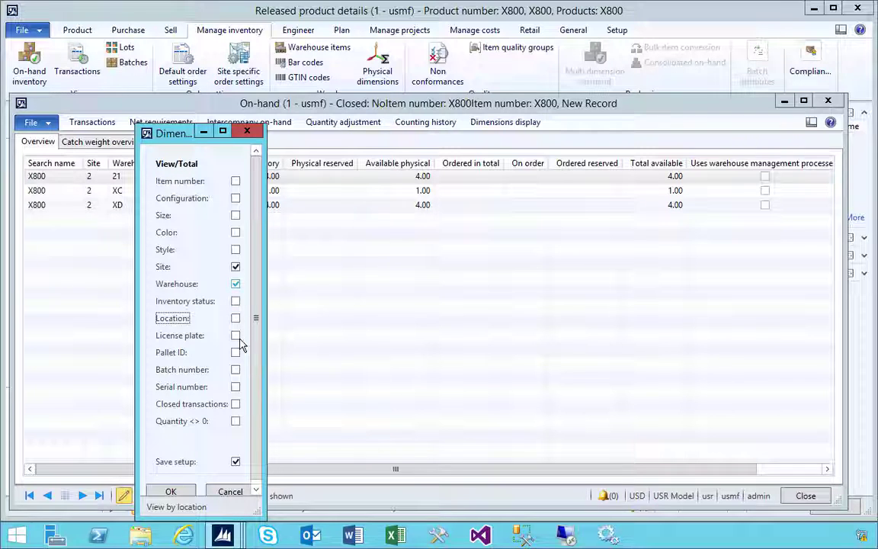
{"action": "left_click", "coordinate": [172, 491]}
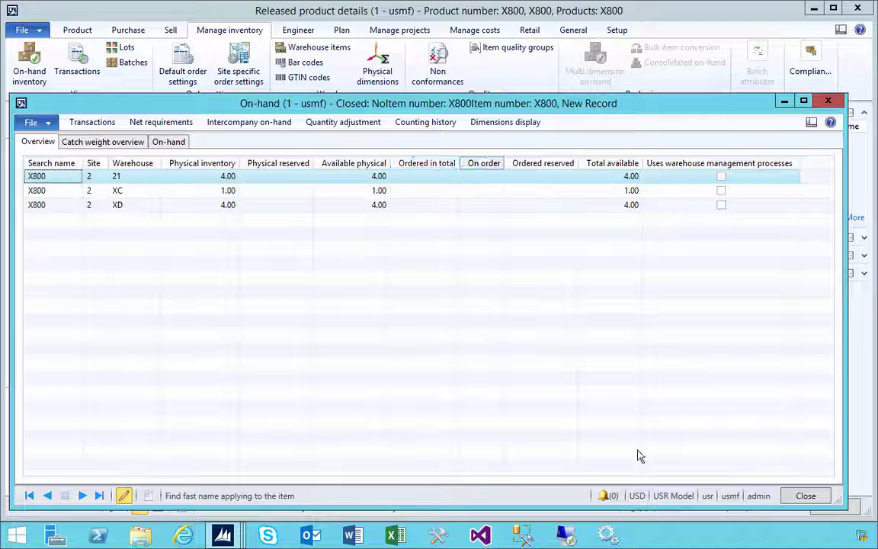
{"action": "left_click", "coordinate": [493, 125]}
{"action": "left_click", "coordinate": [235, 283]}
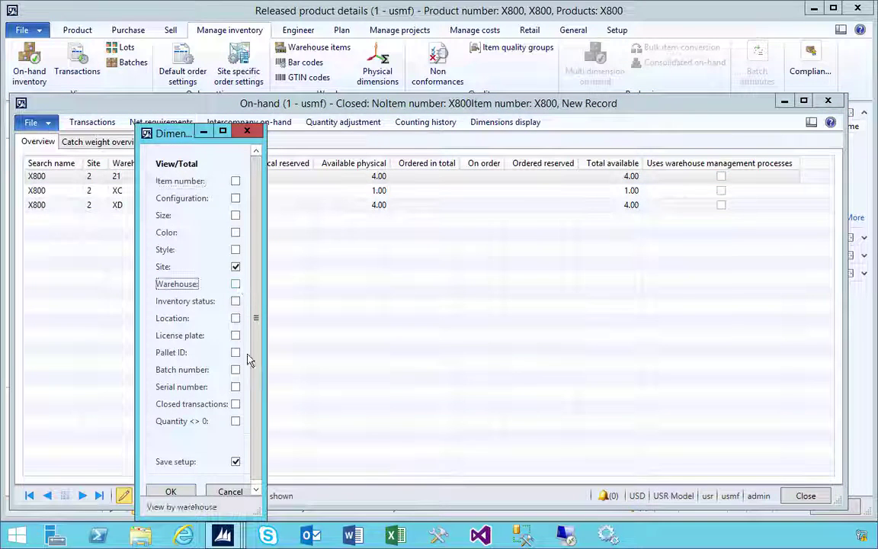
{"action": "left_click", "coordinate": [172, 492]}
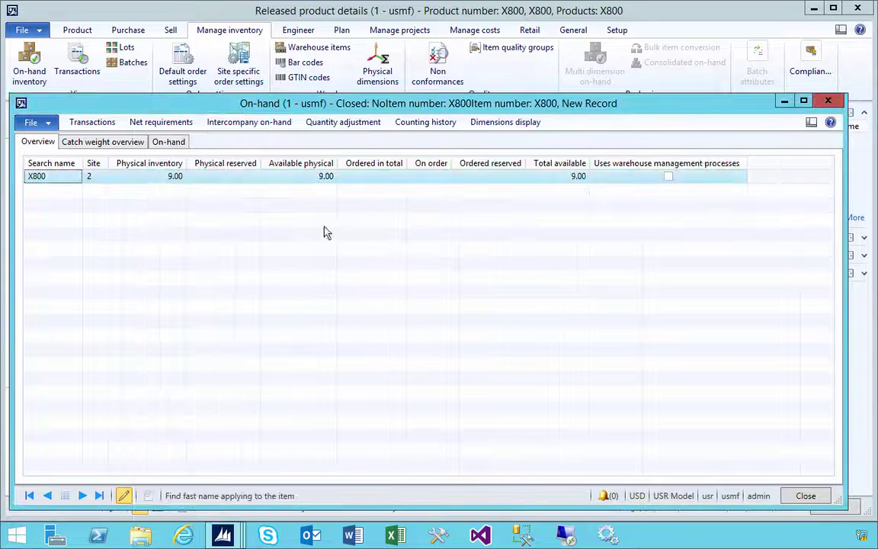
Confirm site 2's on-hand cost price reads 78.57, then close the on-hand window
{"action": "left_click", "coordinate": [169, 142]}
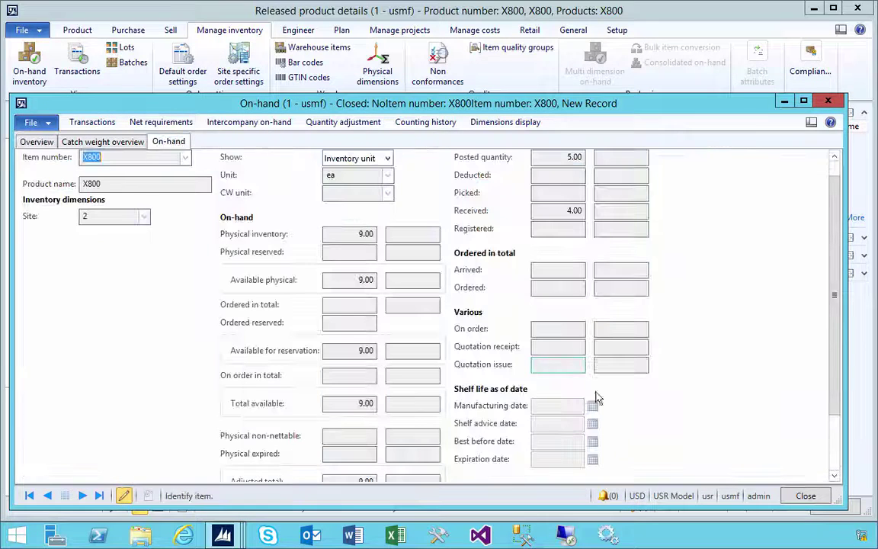
{"action": "left_click", "coordinate": [834, 476]}
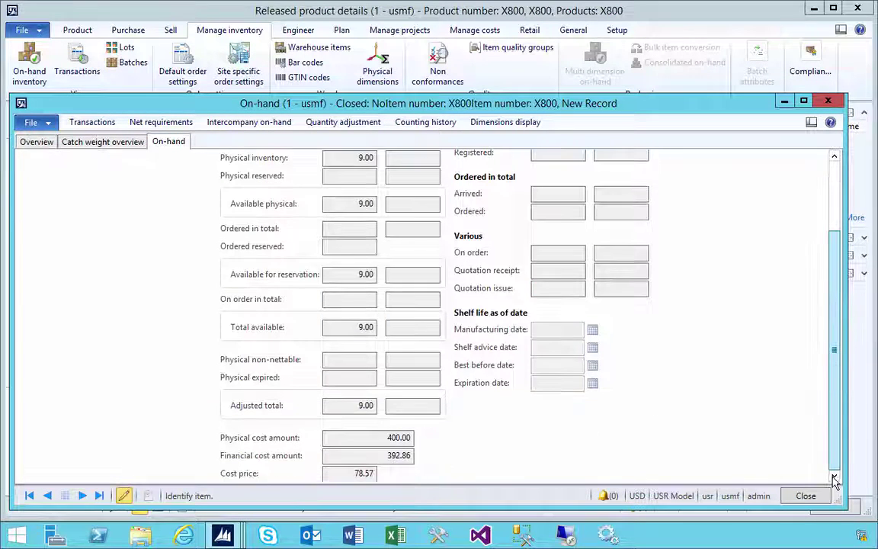
{"action": "left_click", "coordinate": [361, 474]}
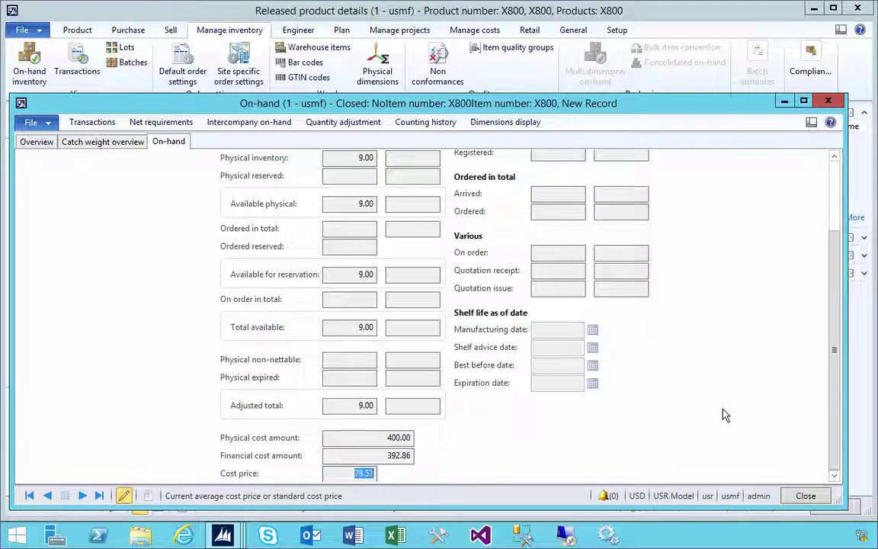
{"action": "left_click", "coordinate": [828, 103]}
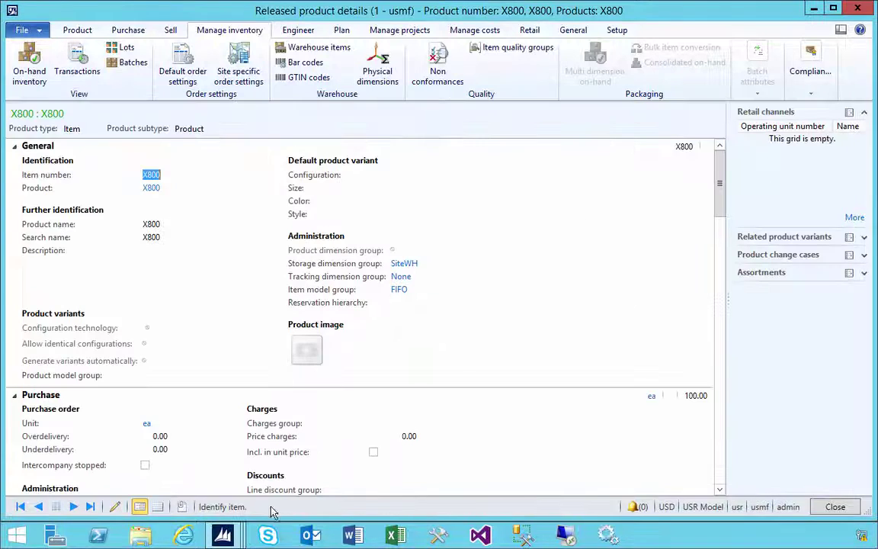
Recheck MACH-000013's 78.57 acquisition transaction, then close its transactions and value models windows
{"action": "left_click", "coordinate": [222, 533]}
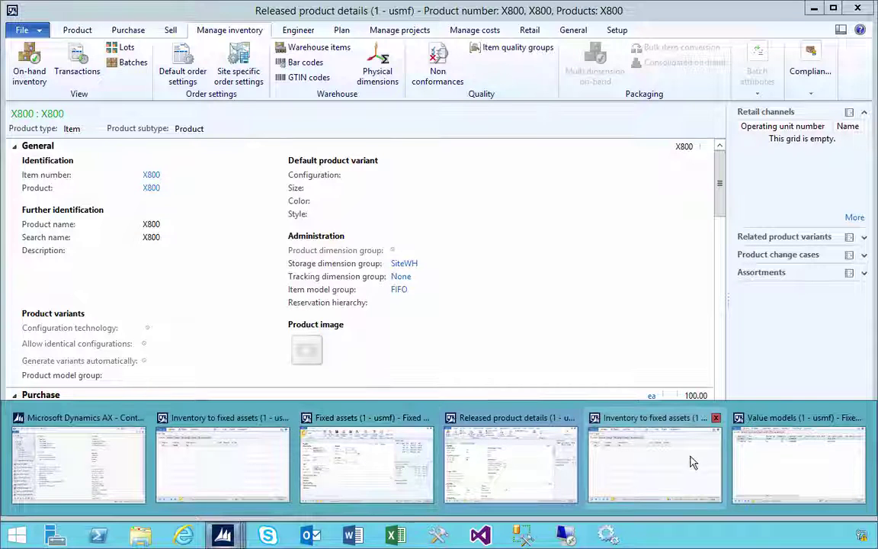
{"action": "left_click", "coordinate": [747, 461]}
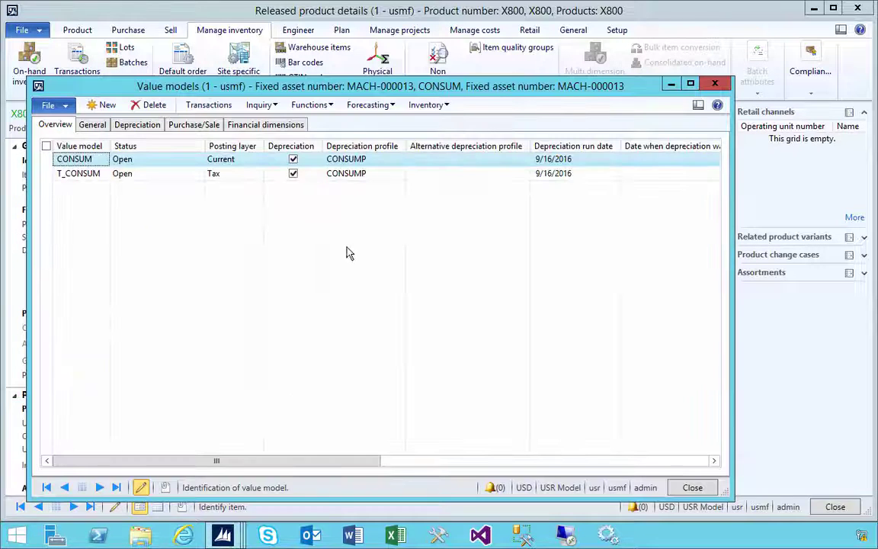
{"action": "left_click", "coordinate": [205, 108]}
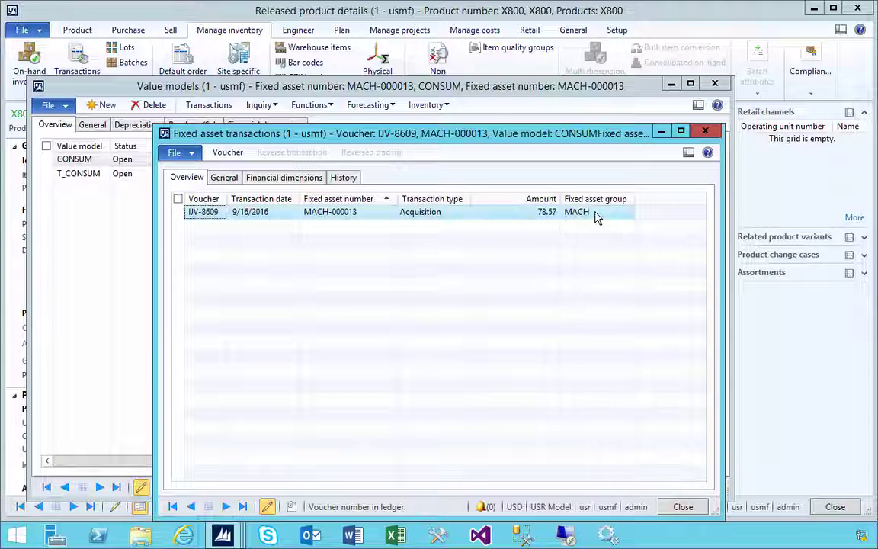
{"action": "left_click", "coordinate": [705, 134]}
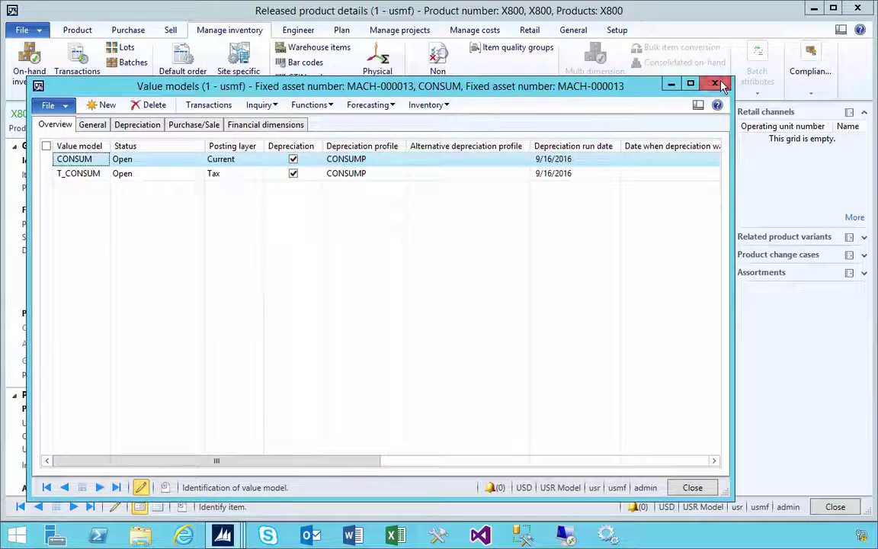
{"action": "left_click", "coordinate": [715, 83]}
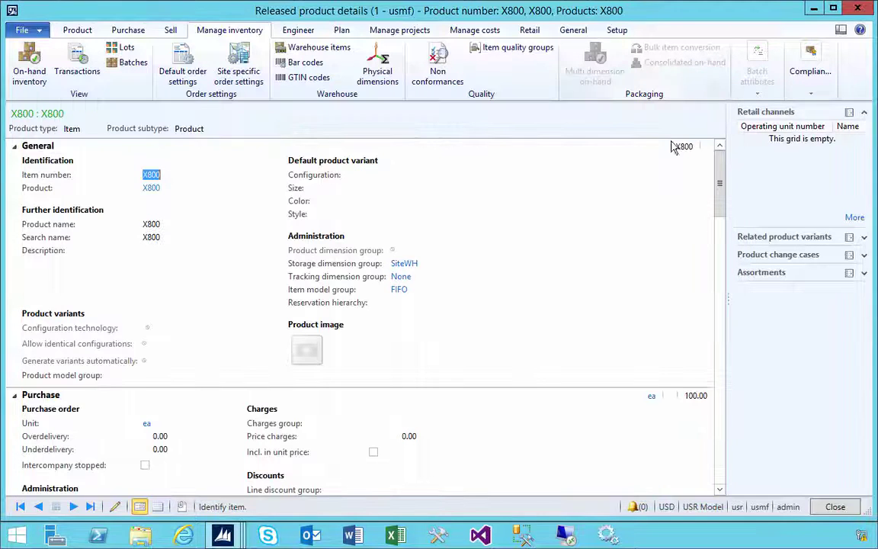
{"action": "left_click", "coordinate": [234, 533]}
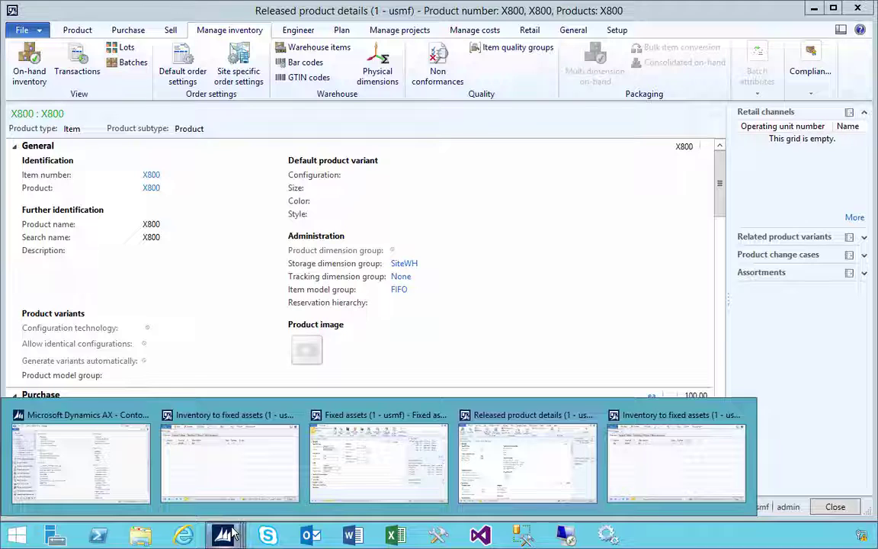
Reopen X800's on-hand inventory to verify the 9.00 total, then go back to the Fixed assets area page
{"action": "left_click", "coordinate": [554, 458]}
{"action": "left_click", "coordinate": [29, 64]}
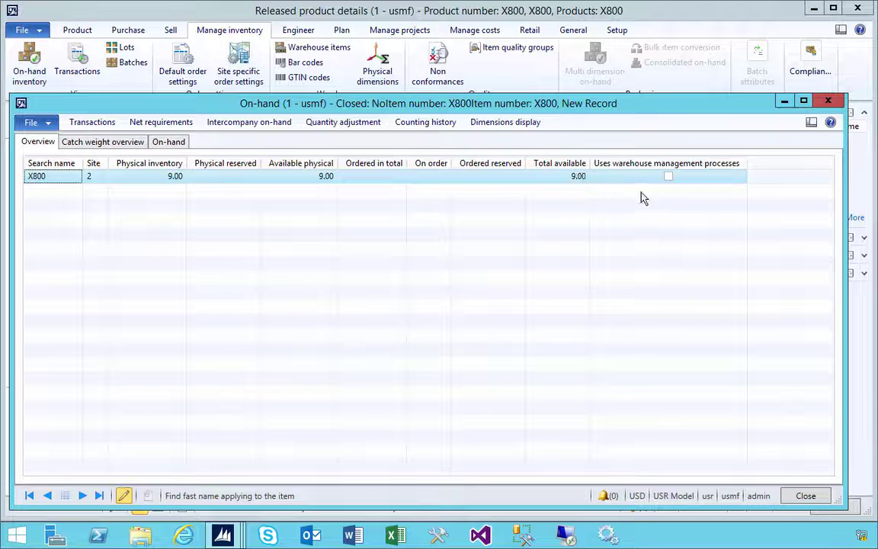
{"action": "left_click", "coordinate": [830, 102]}
{"action": "left_click", "coordinate": [223, 534]}
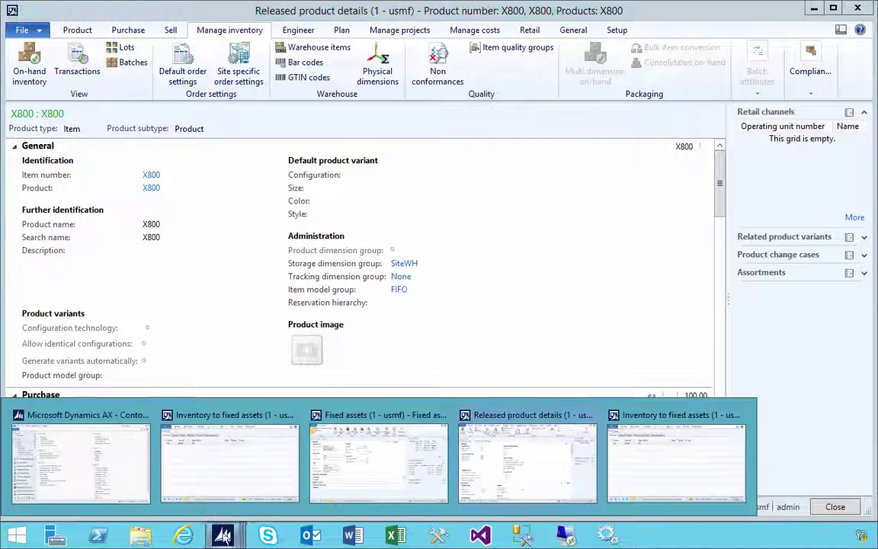
{"action": "left_click", "coordinate": [90, 478]}
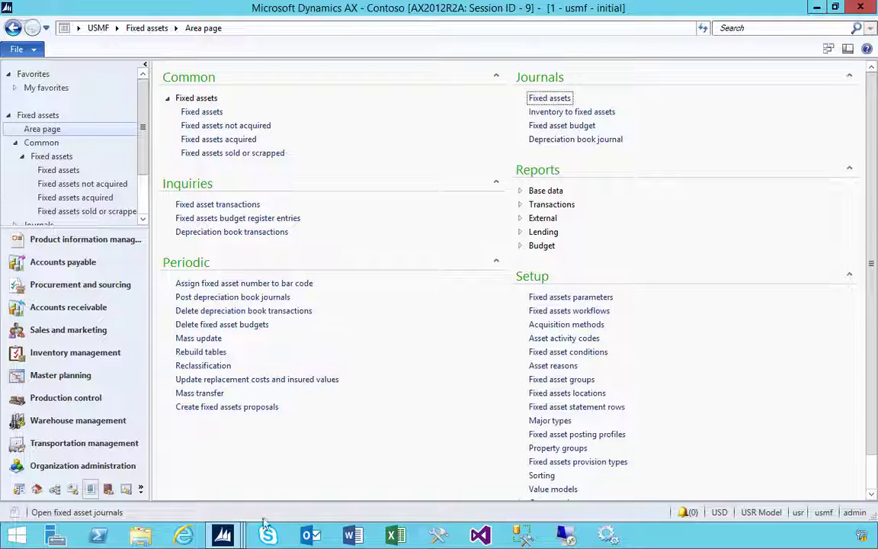
{"action": "mouse_move", "coordinate": [223, 535]}
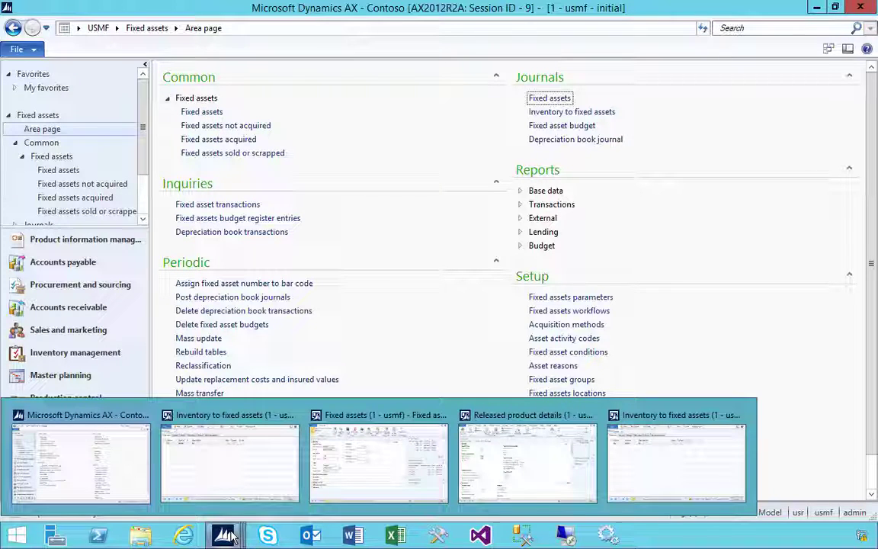